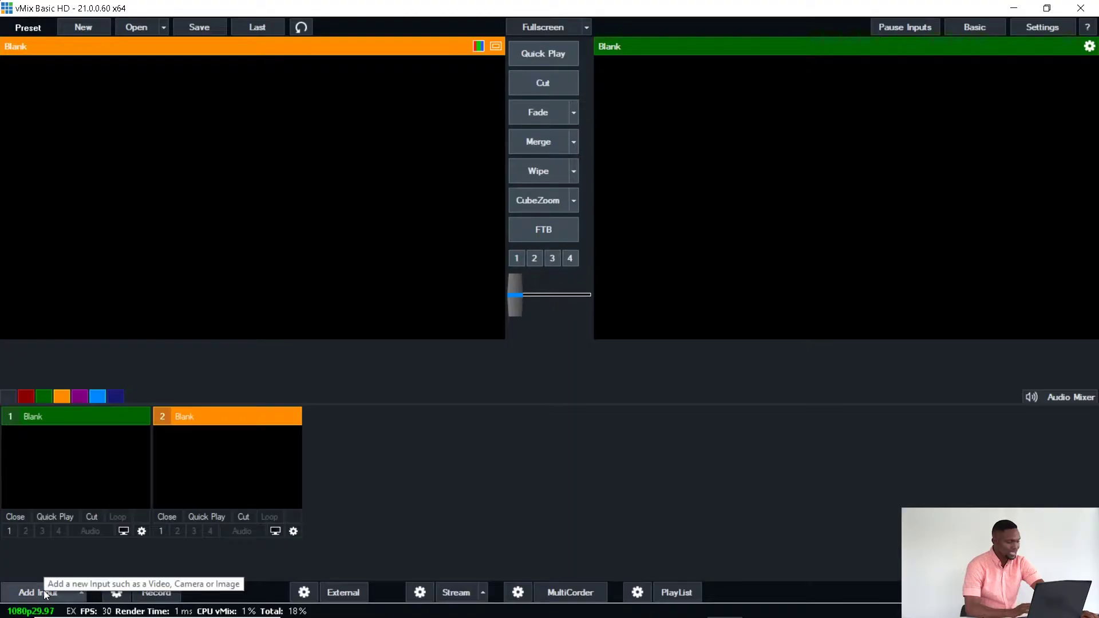
Step: Add a Camera input using device UT-VID 00k0429840, SDI input, 1920x1080, NTSC 30p
click(43, 590)
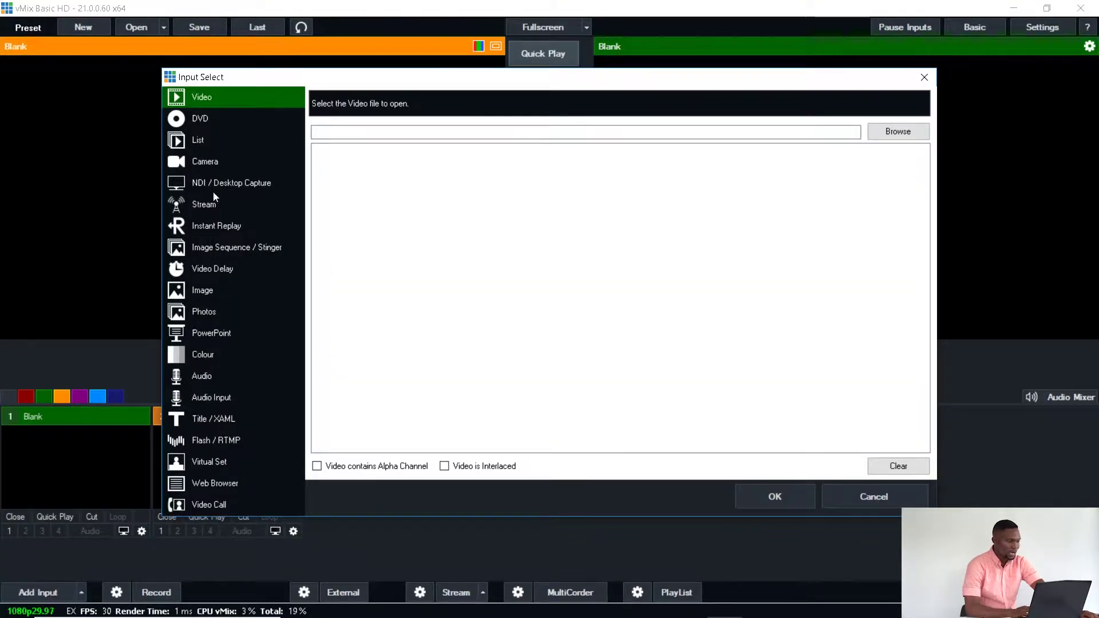
click(198, 165)
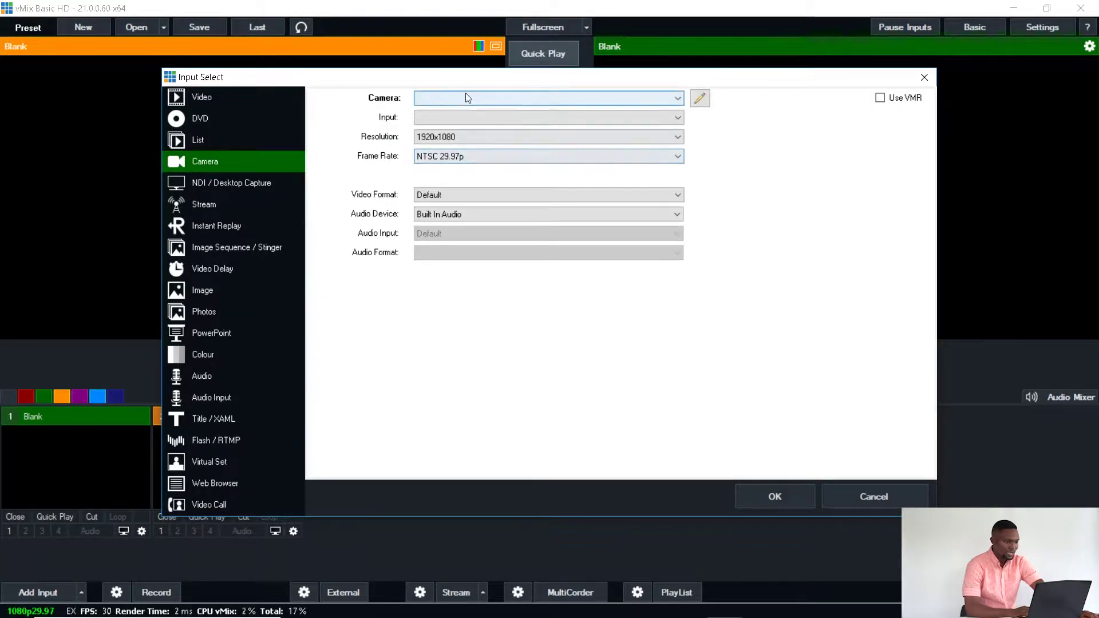
click(464, 97)
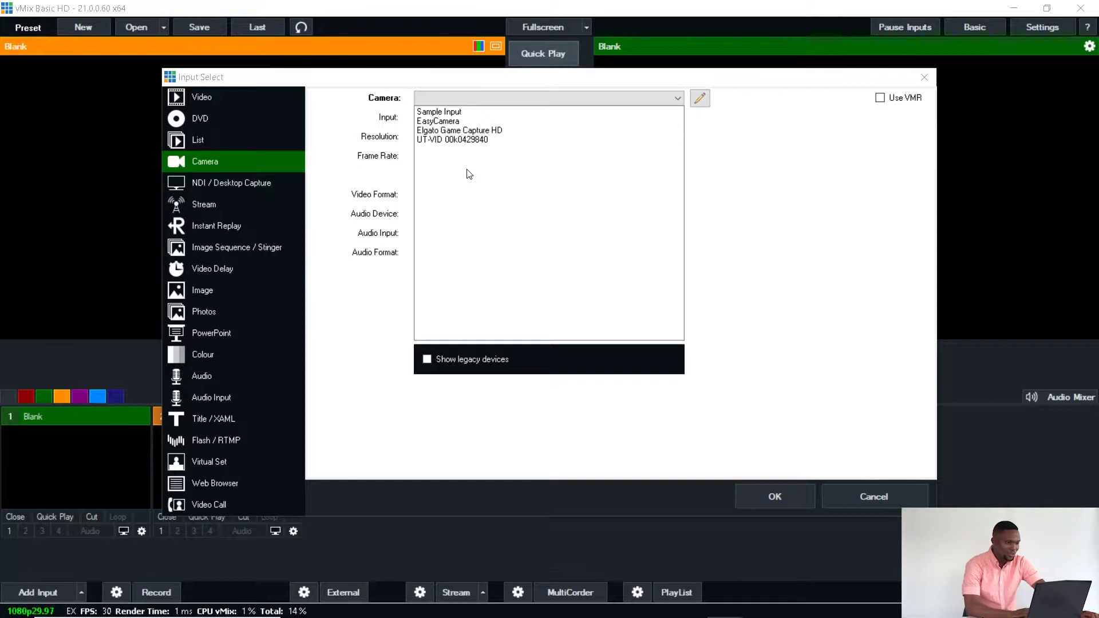
click(461, 140)
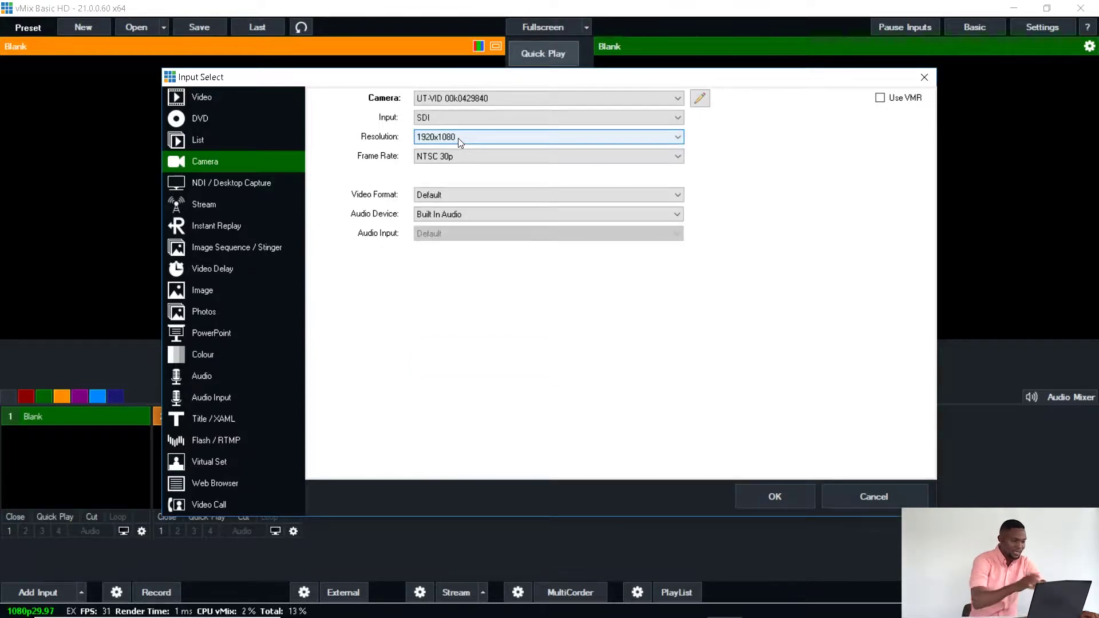
click(457, 117)
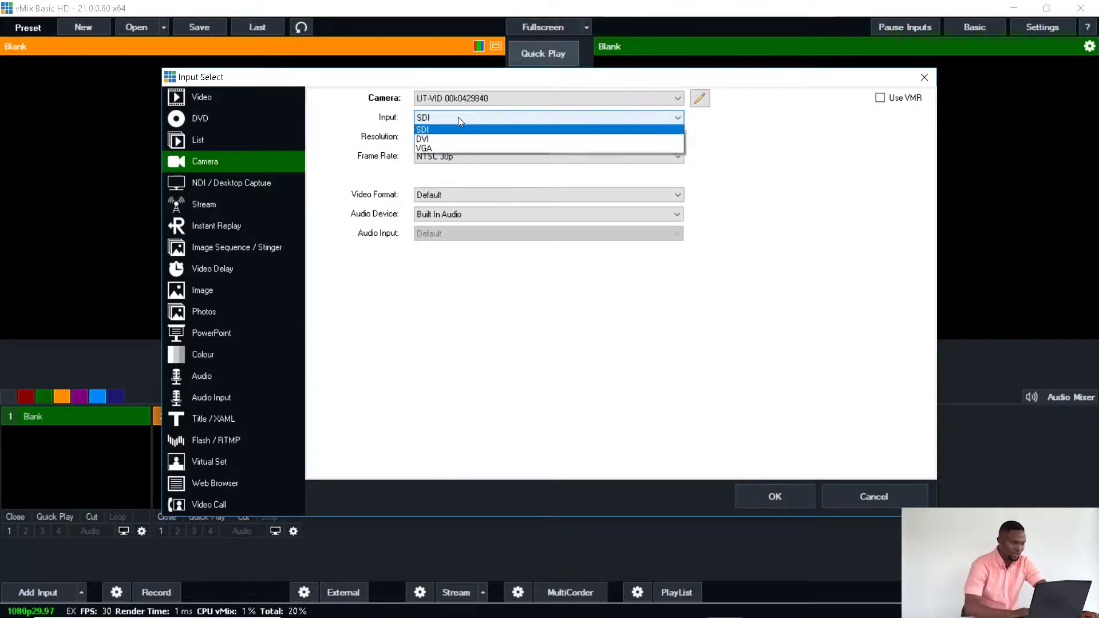
click(425, 178)
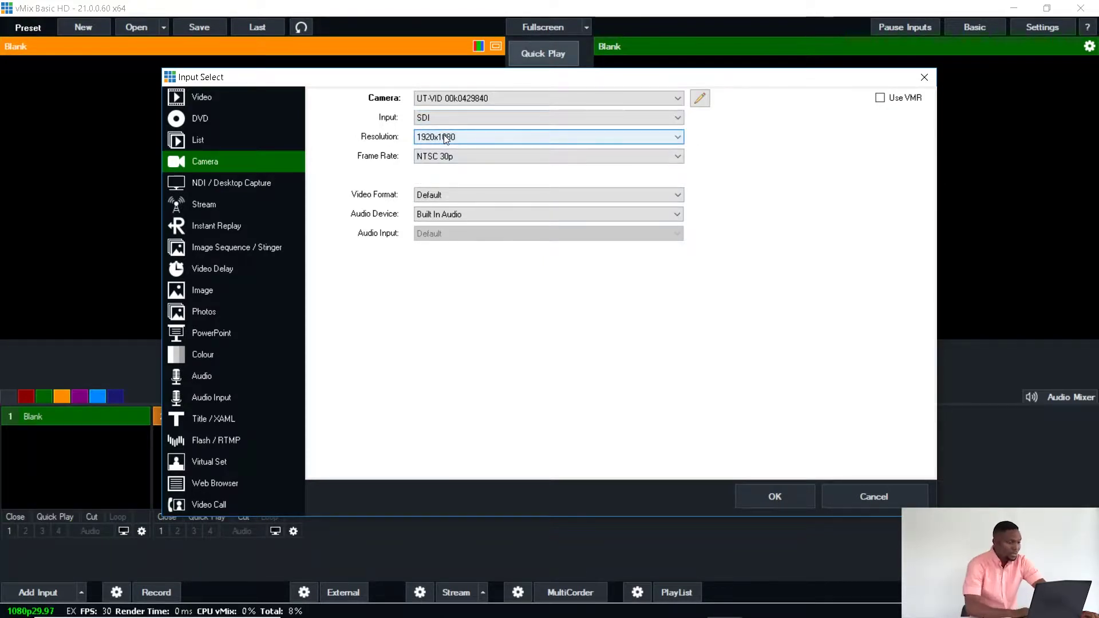
click(488, 162)
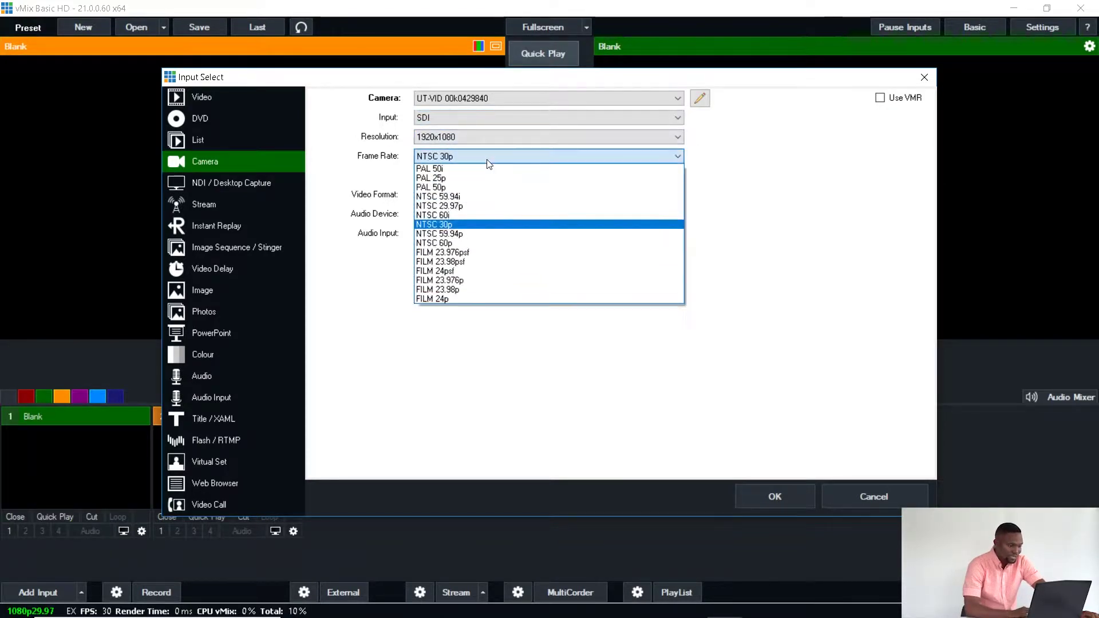
click(441, 225)
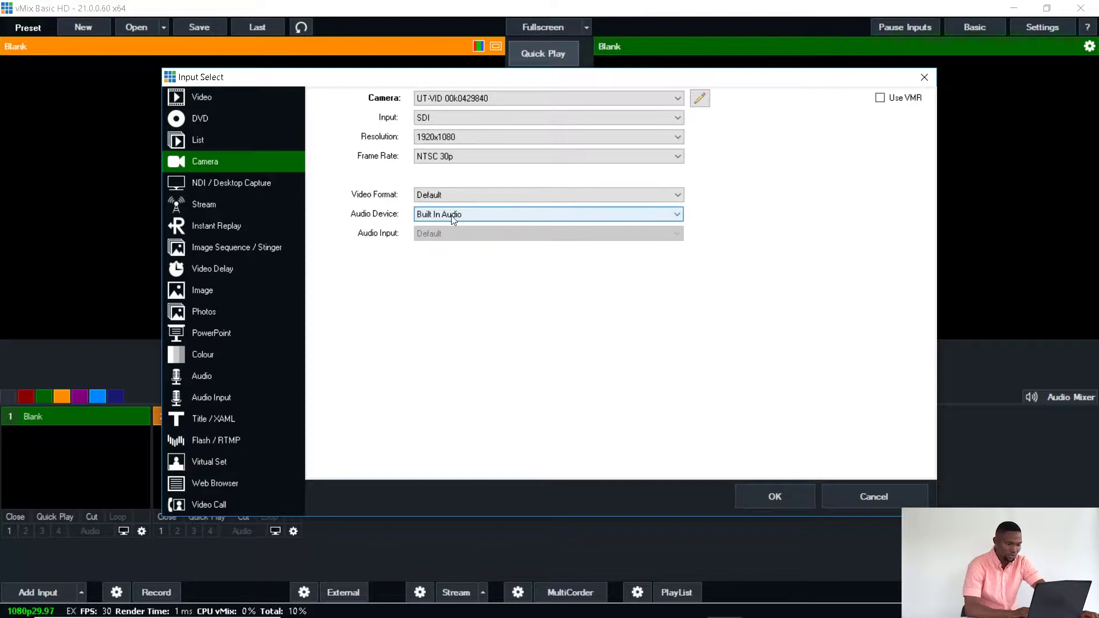
click(782, 502)
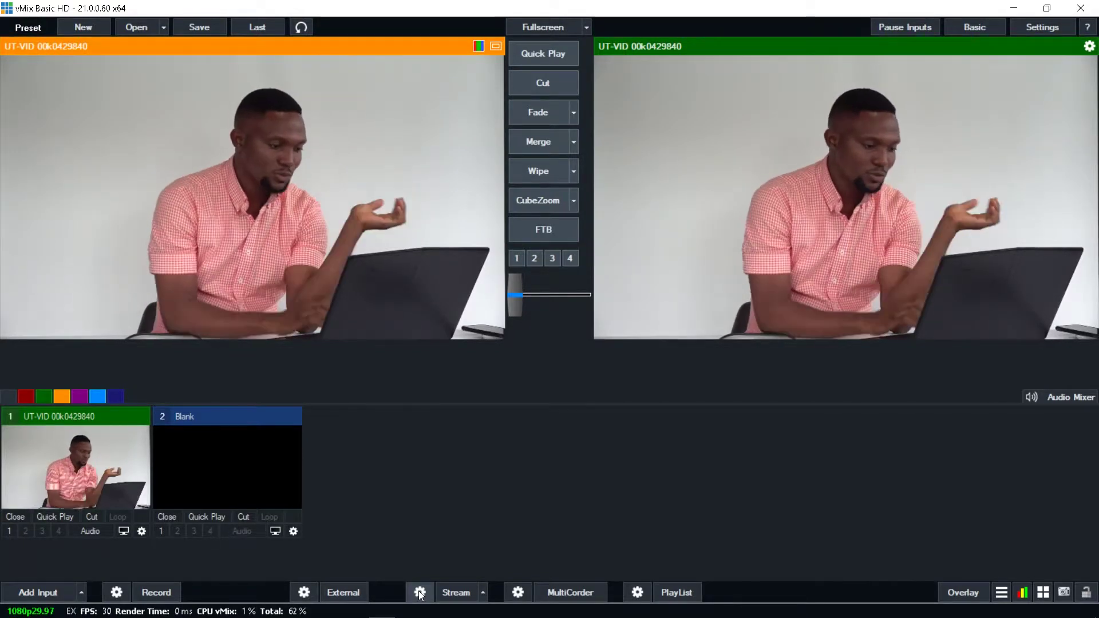
Step: Open vMix's Streaming Settings from the Stream gear icon
click(420, 593)
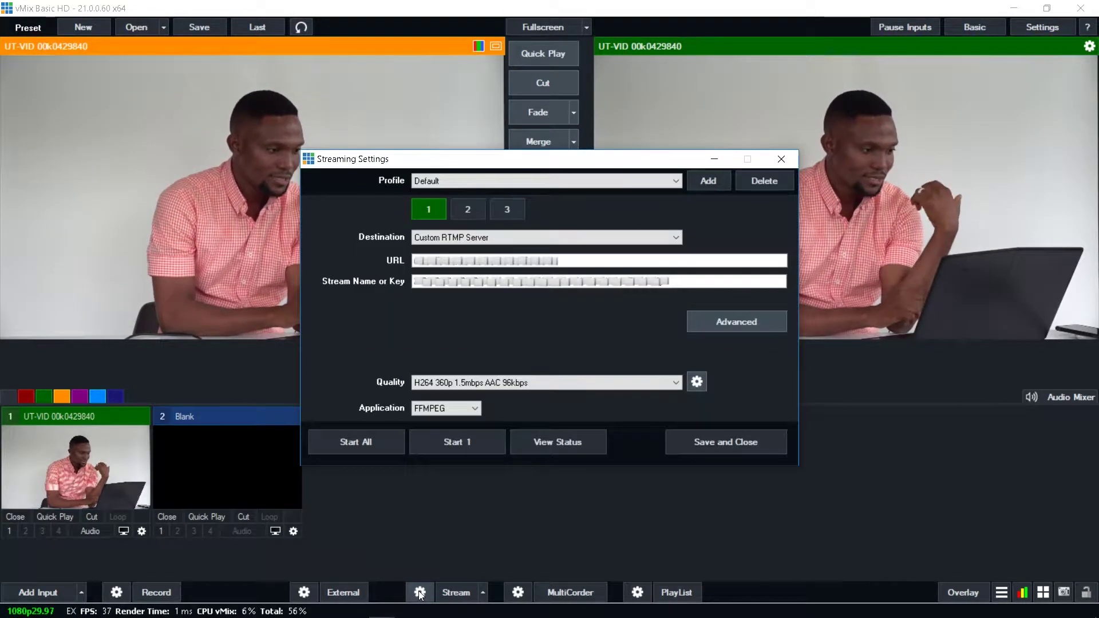
click(676, 238)
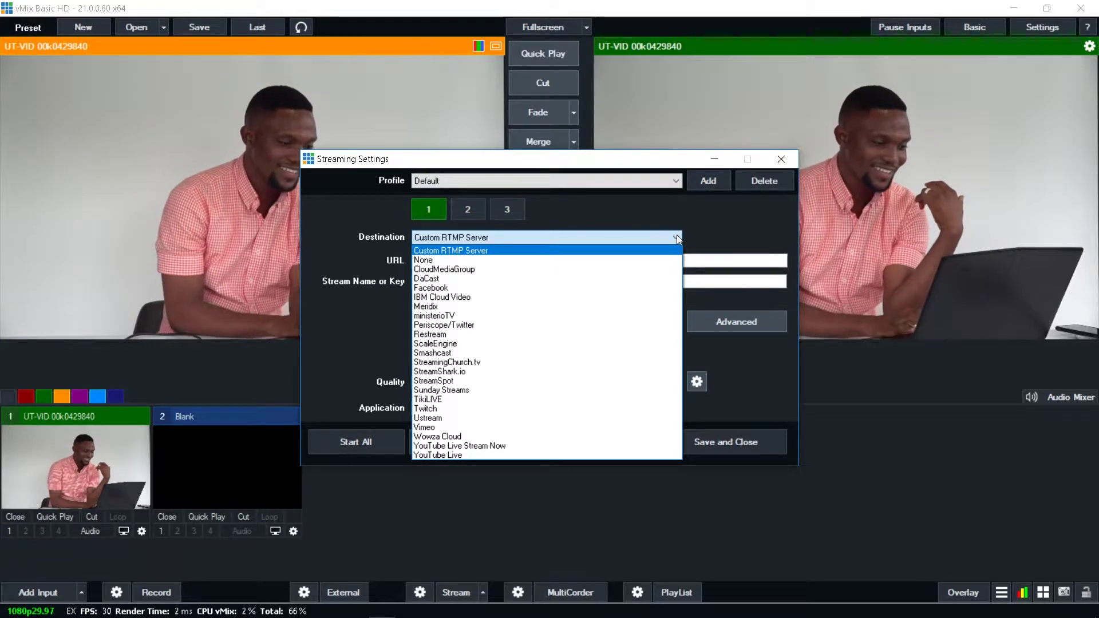
click(463, 238)
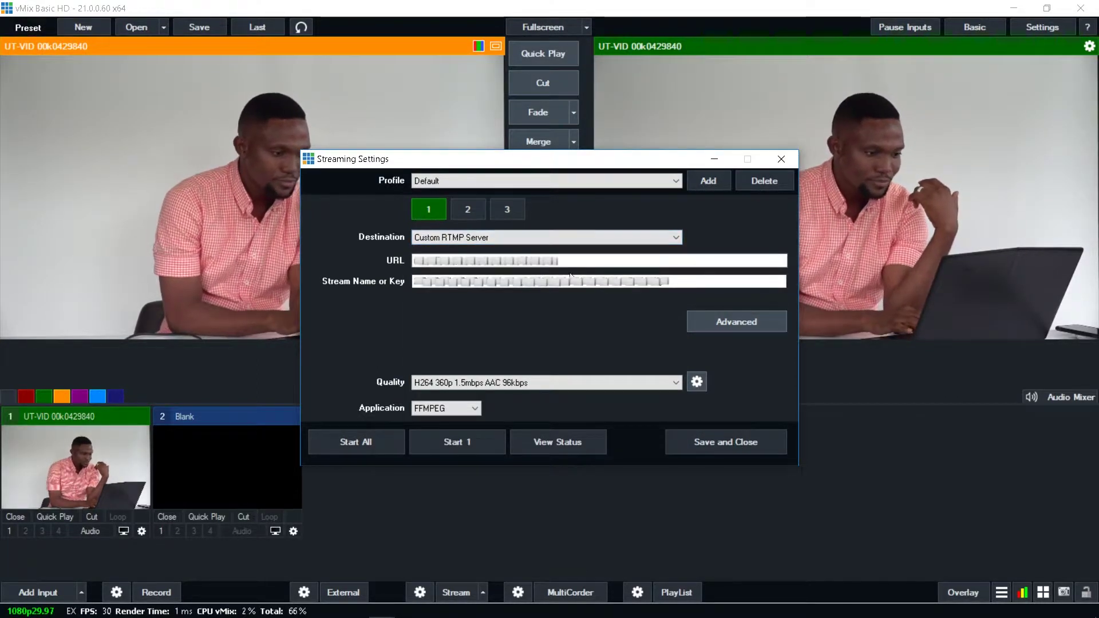
drag(567, 263, 415, 277)
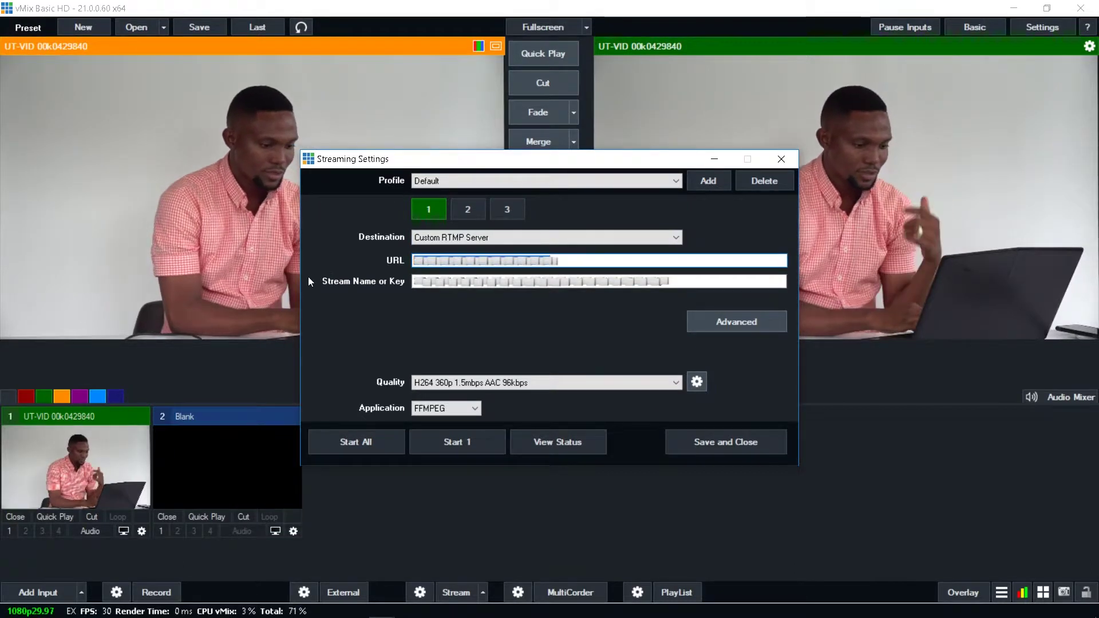
double_click(690, 279)
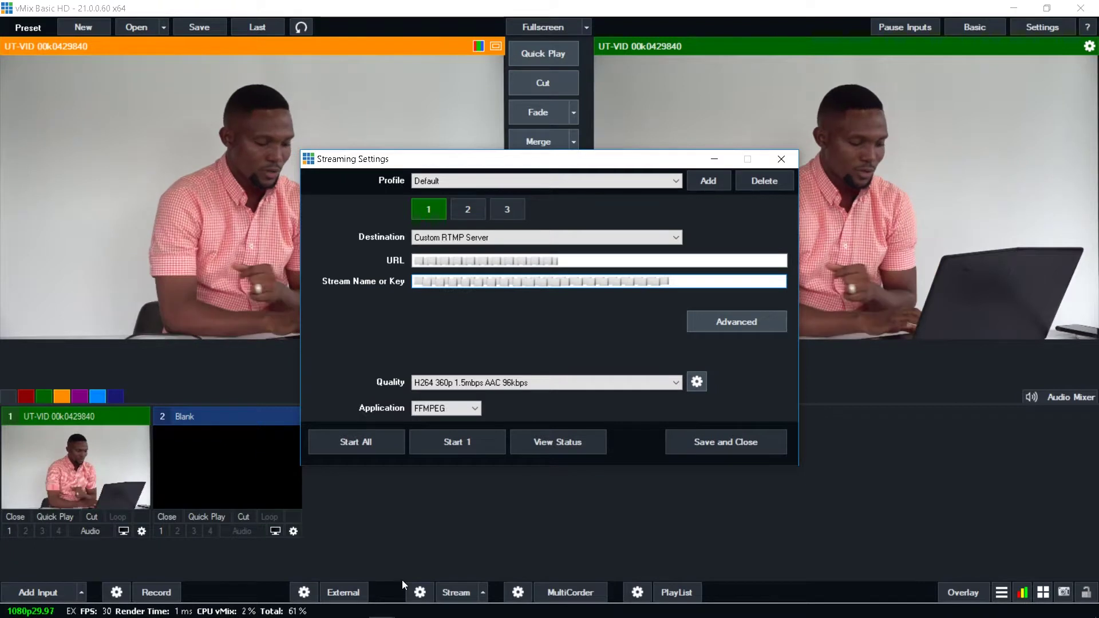
mouse_move(384, 616)
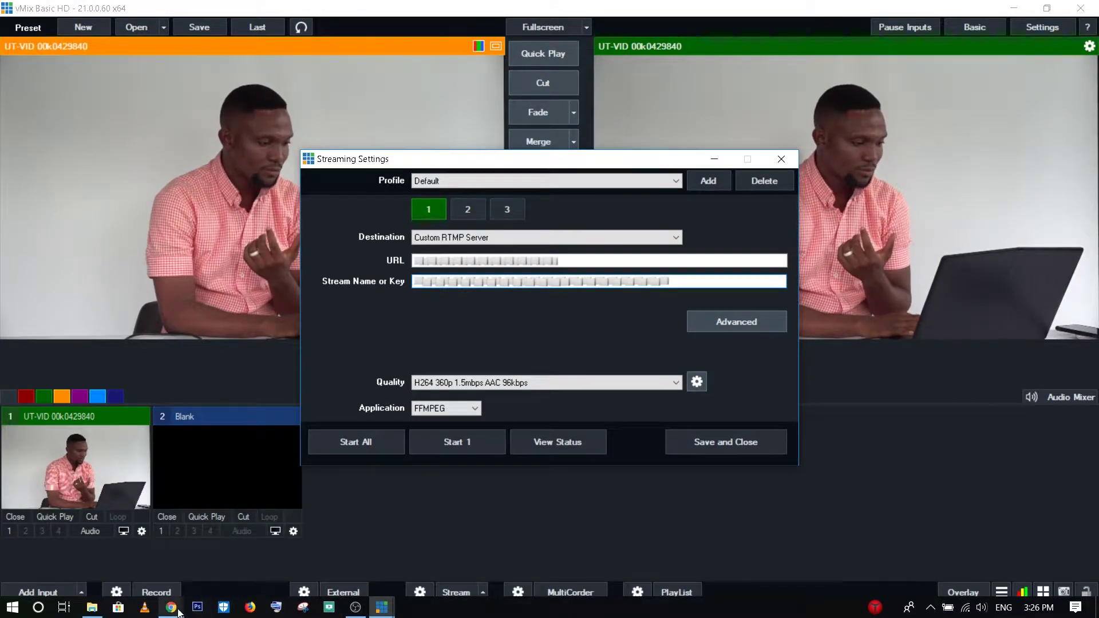
mouse_move(178, 611)
click(252, 544)
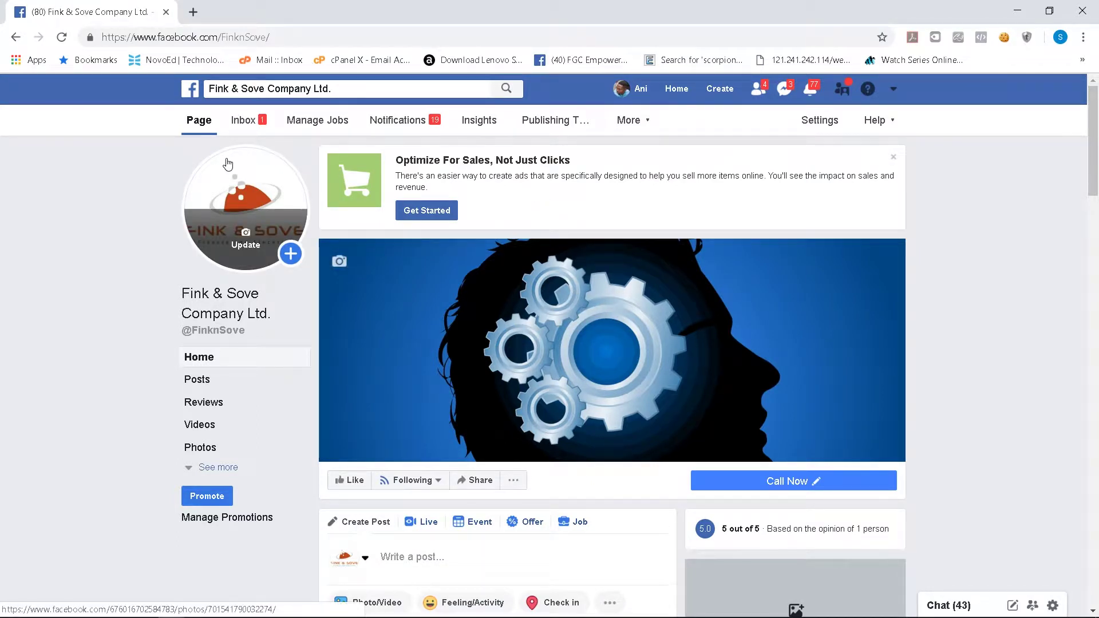
Step: From the page's Publishing Tools Video Library, start a new Live broadcast to reach Connect
click(551, 121)
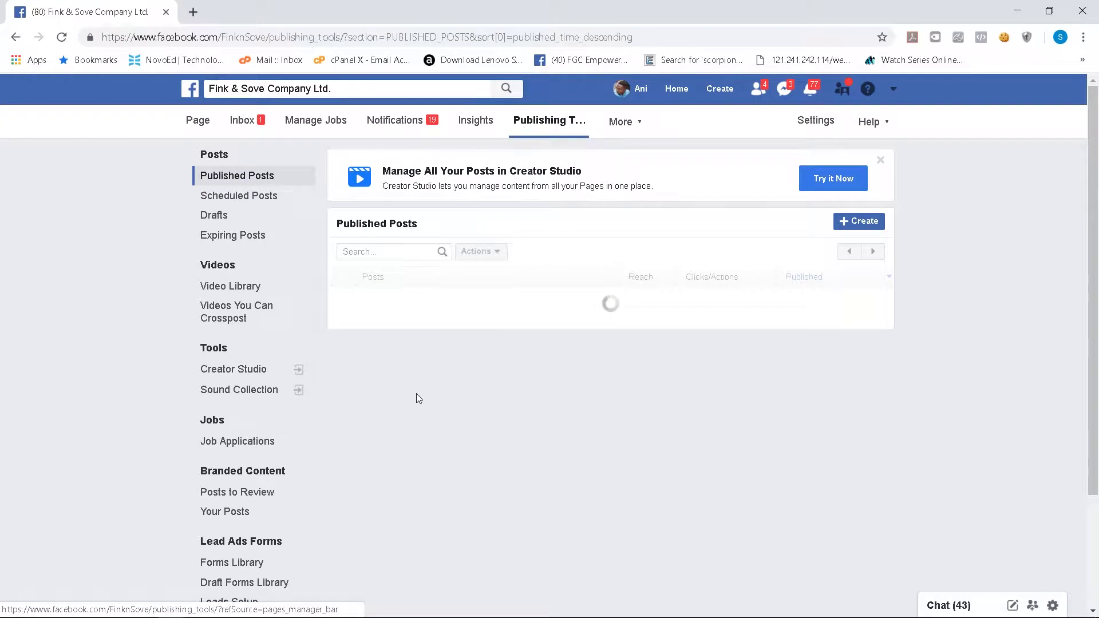
click(224, 272)
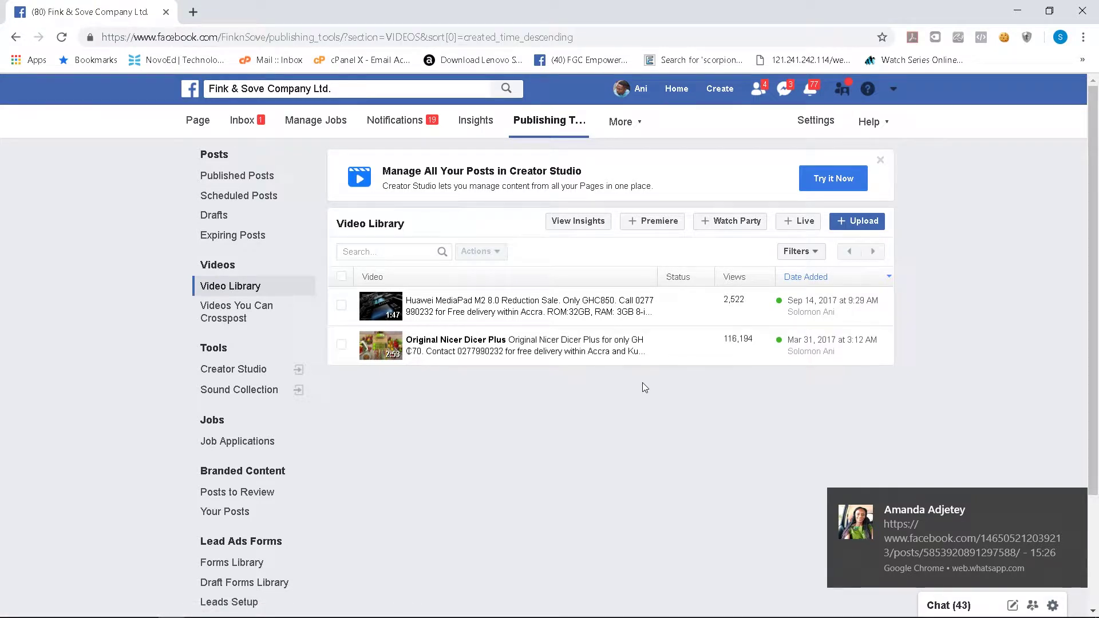
click(792, 229)
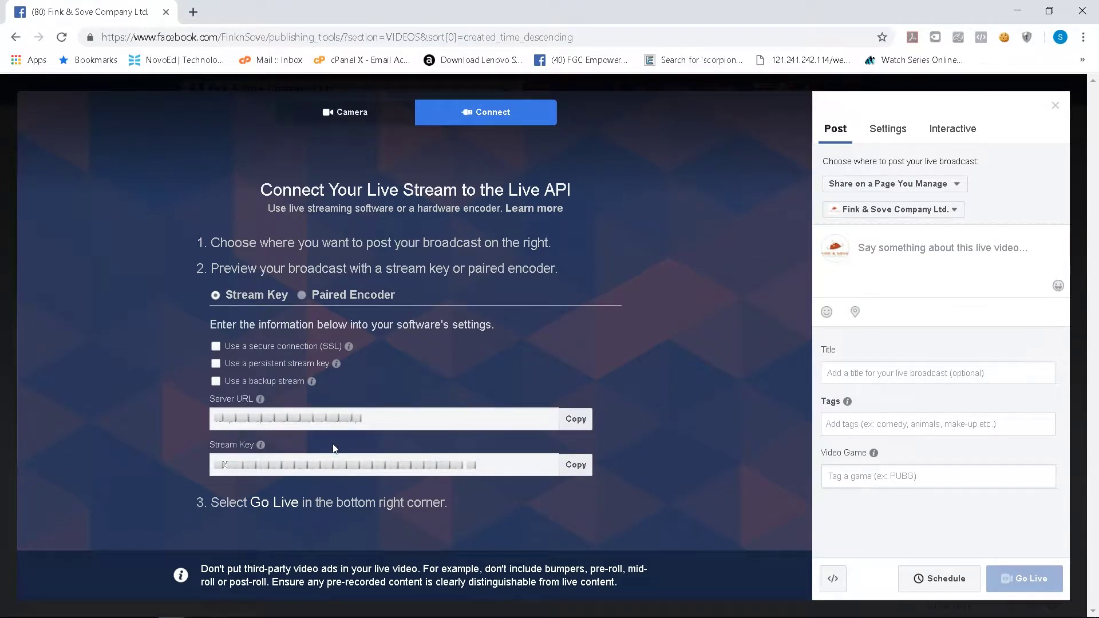
click(579, 423)
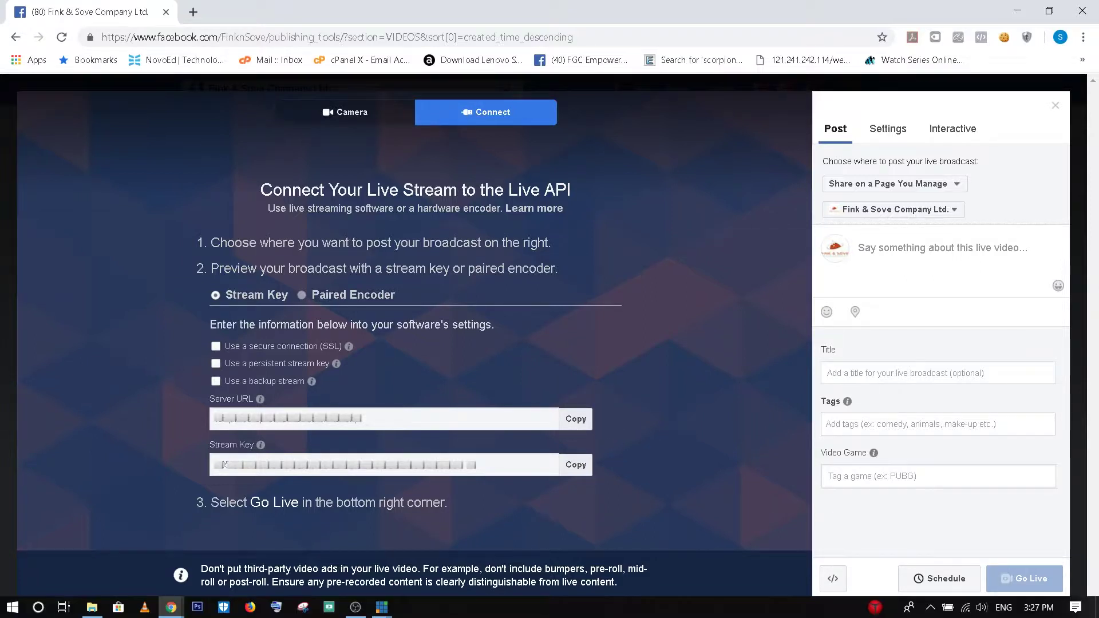
mouse_move(386, 612)
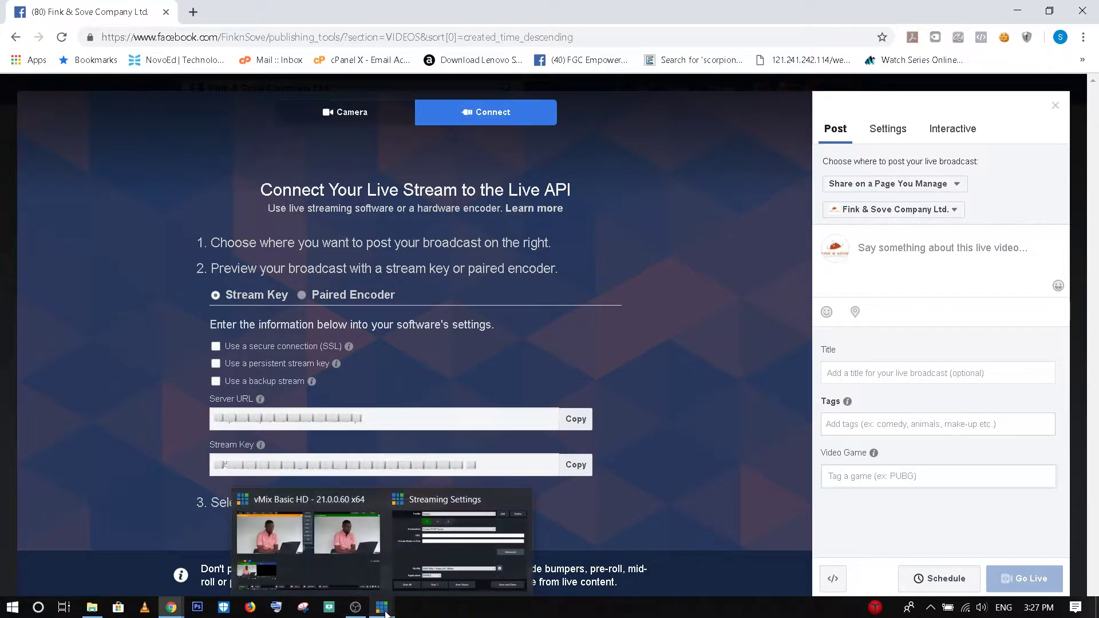
click(459, 545)
click(434, 262)
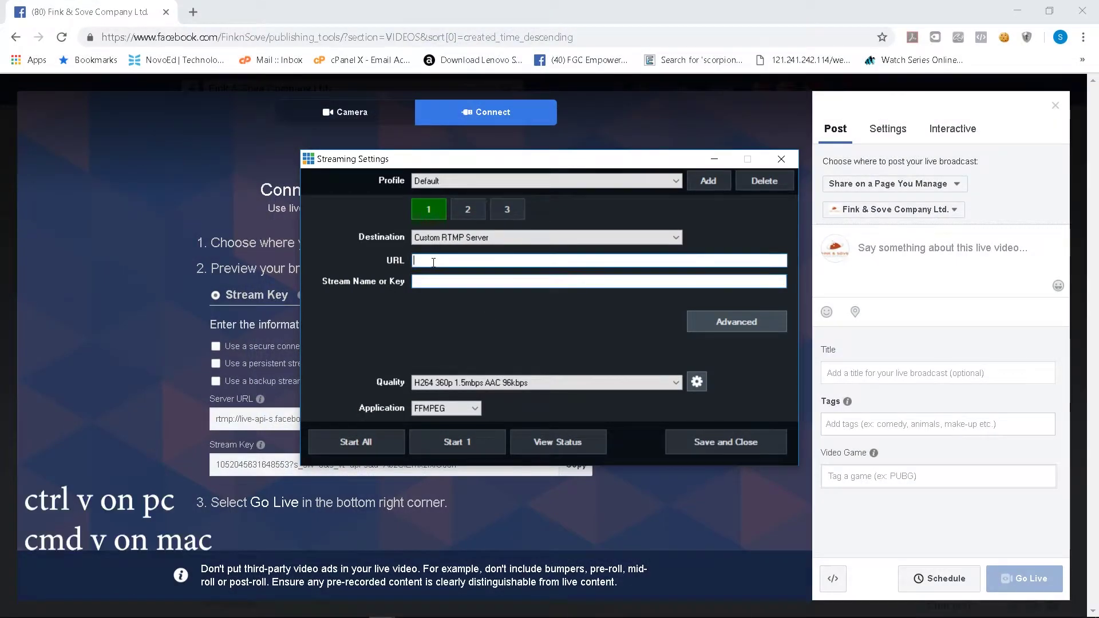
key(ctrl+v)
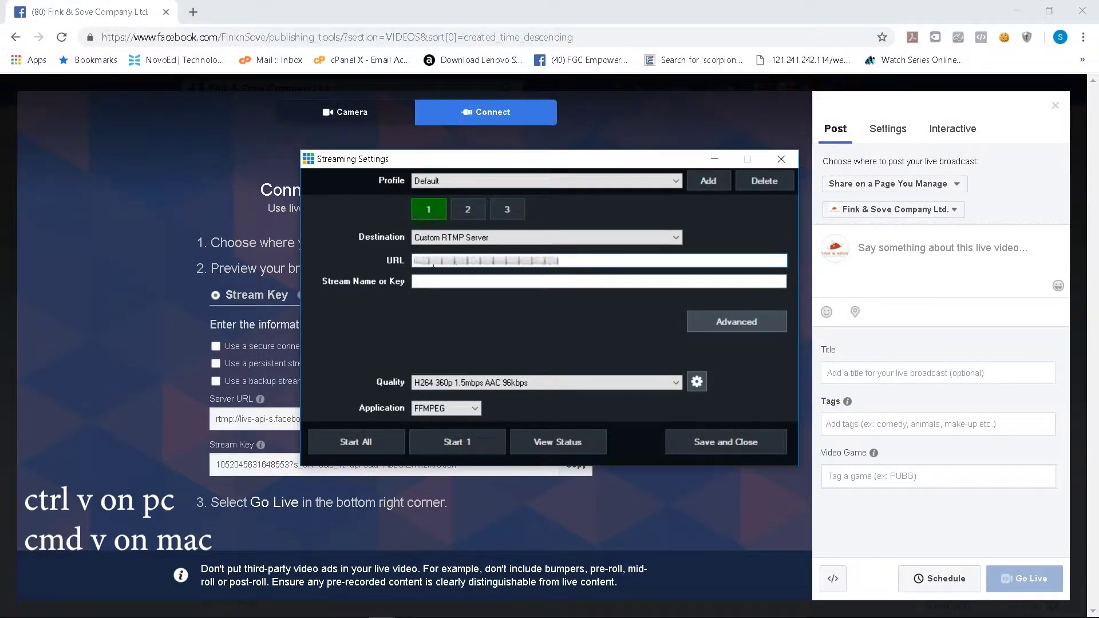
Step: Paste the Facebook stream key into Stream Name or Key, then save the settings
click(435, 281)
mouse_move(332, 615)
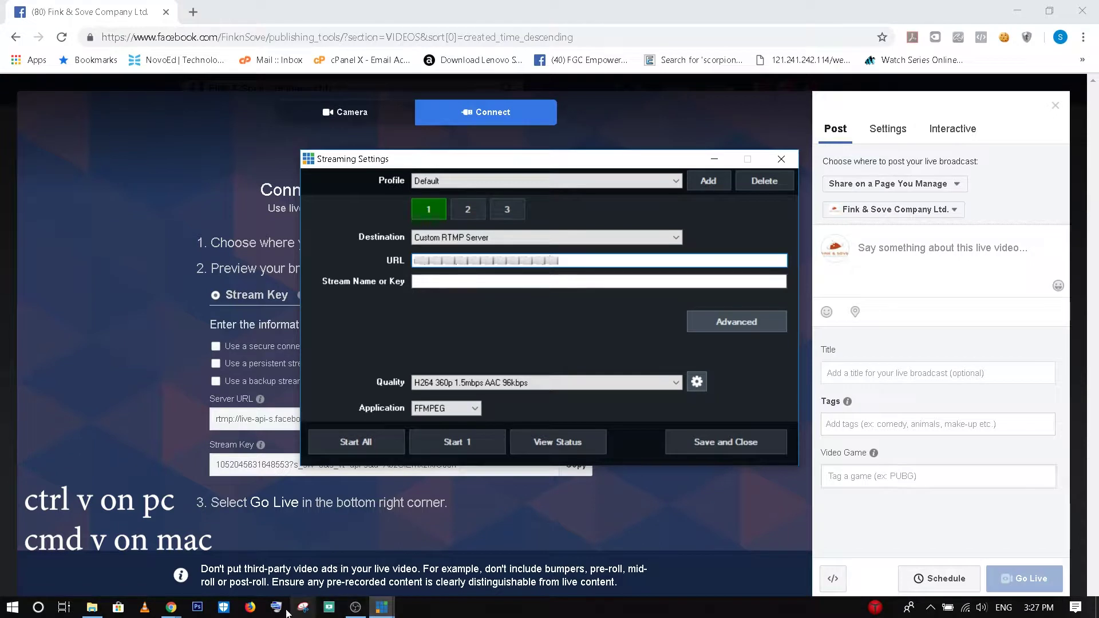
mouse_move(179, 615)
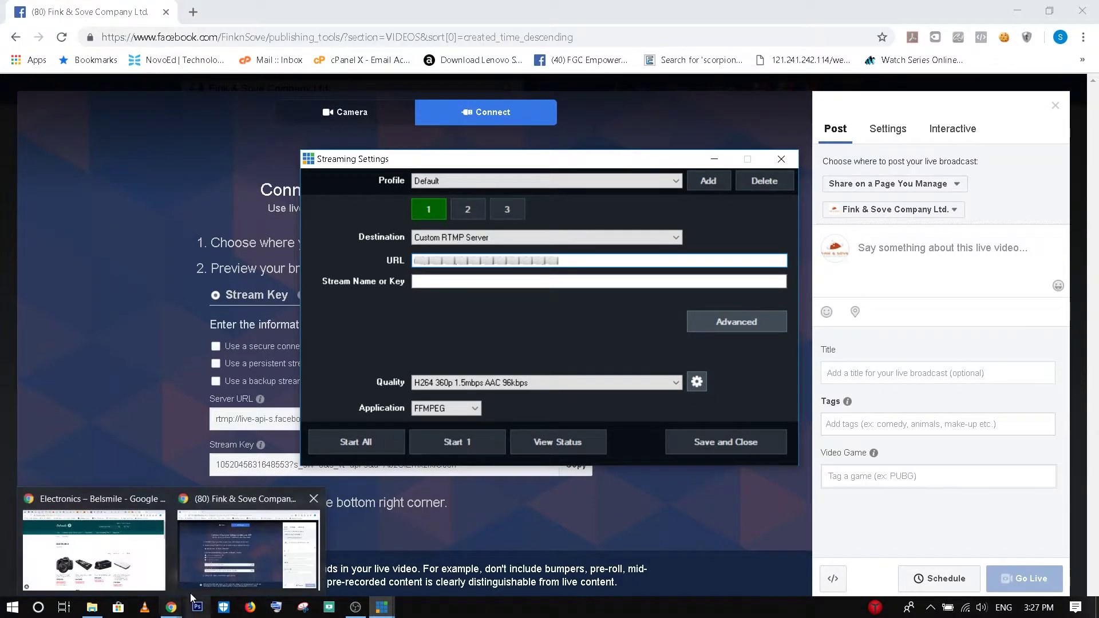
click(238, 570)
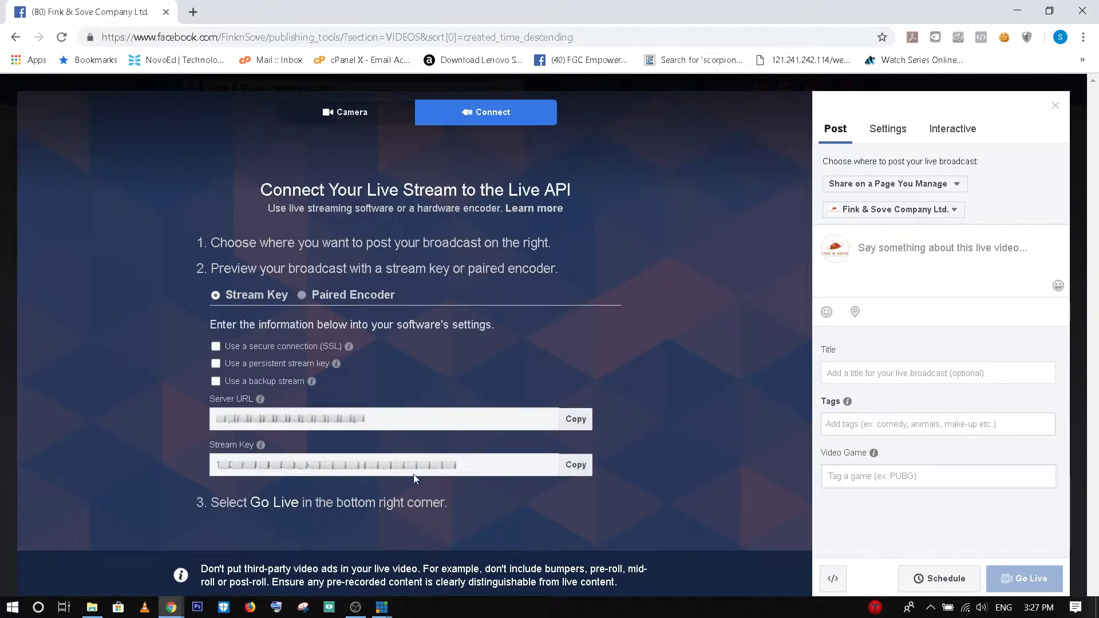
click(572, 466)
mouse_move(381, 608)
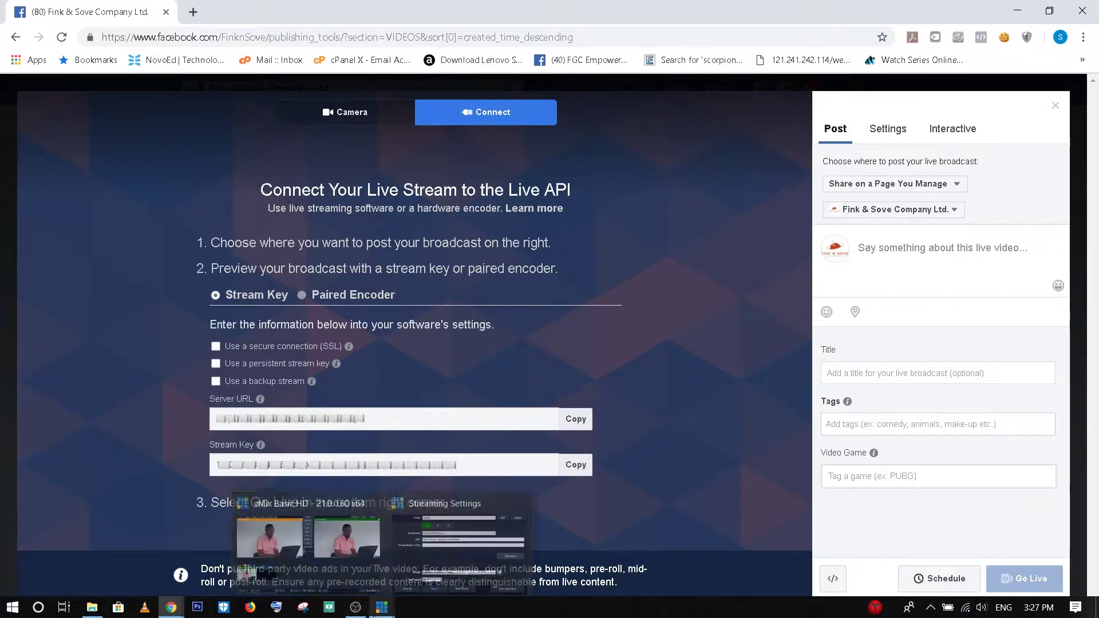
click(458, 532)
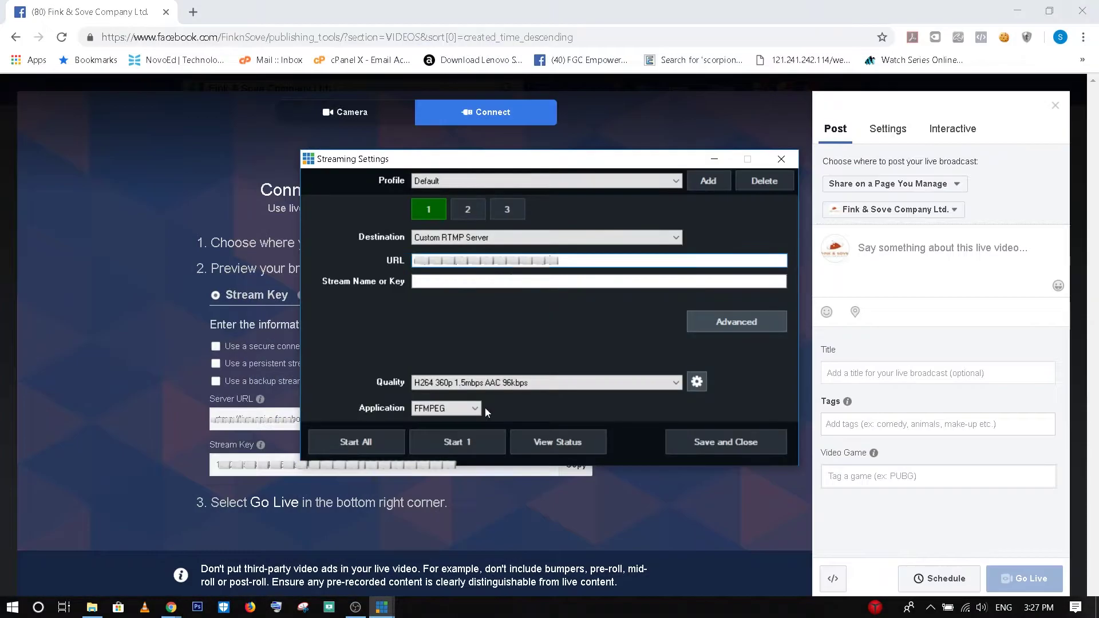
click(473, 279)
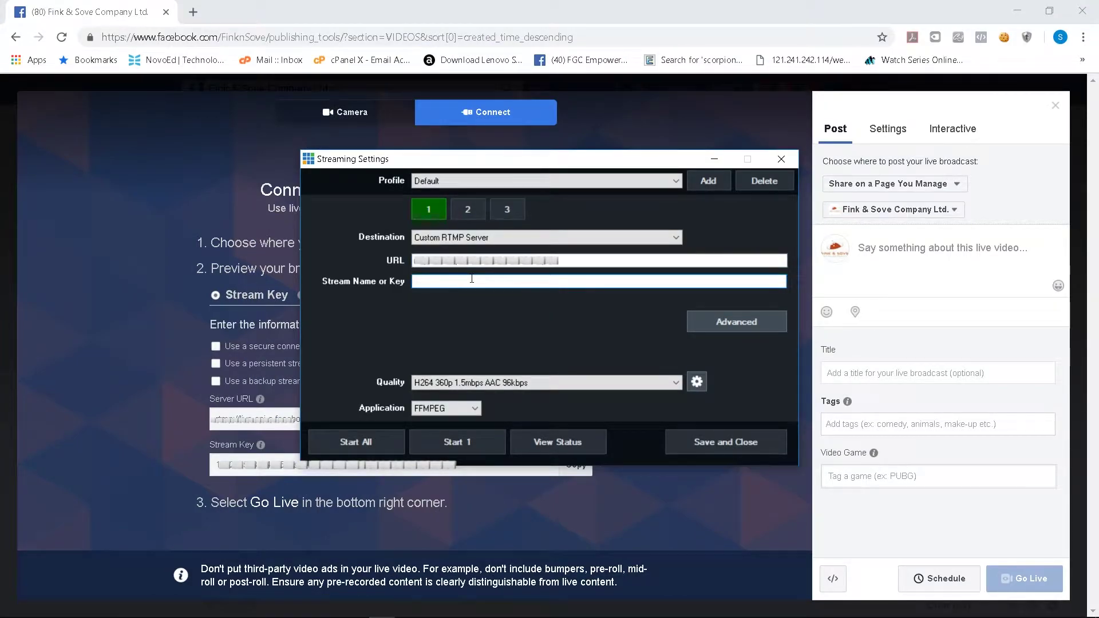
key(ctrl+v)
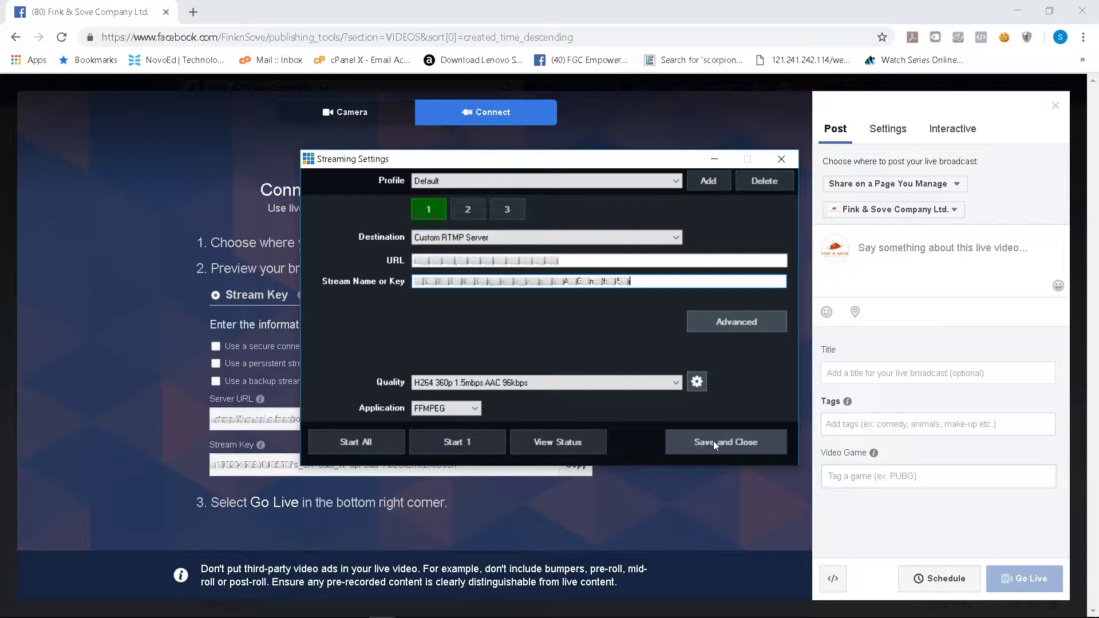
click(713, 441)
mouse_move(306, 612)
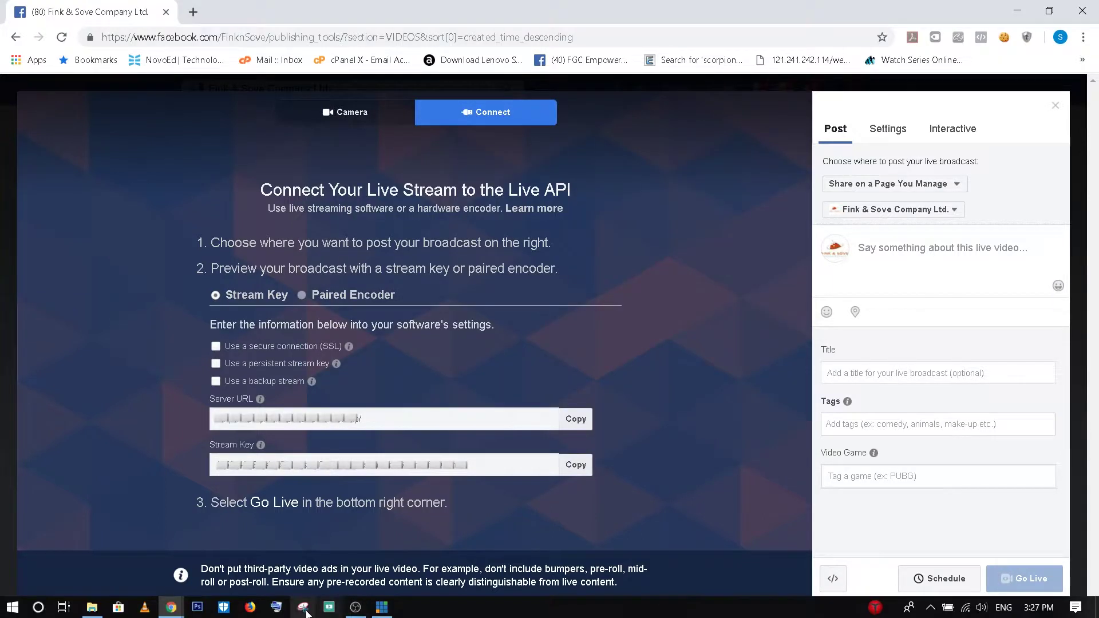
mouse_move(381, 608)
click(388, 550)
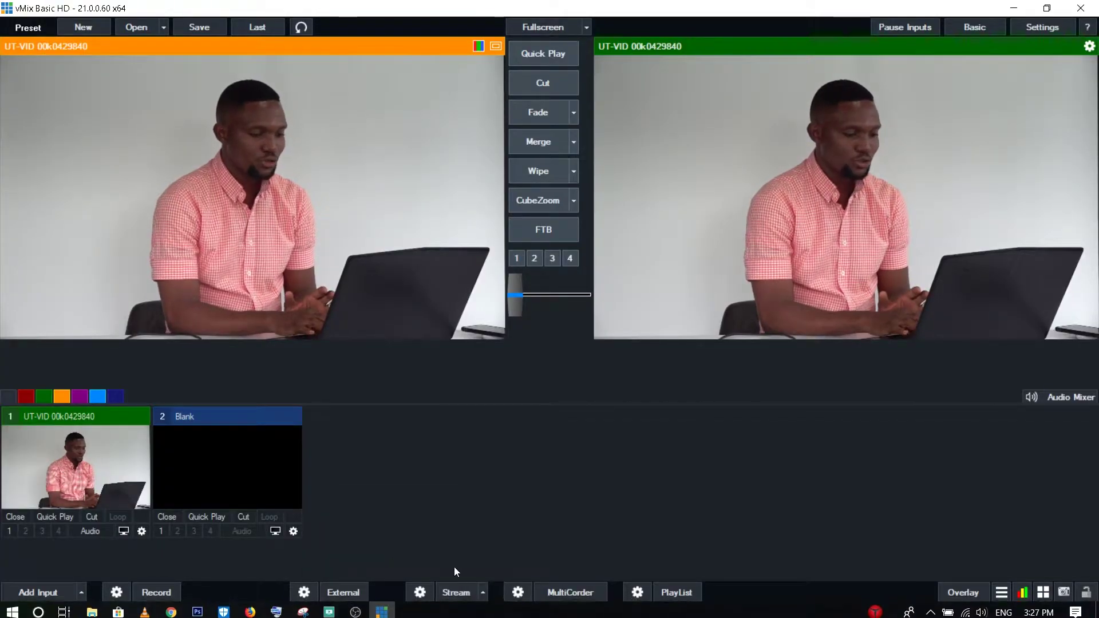
click(451, 593)
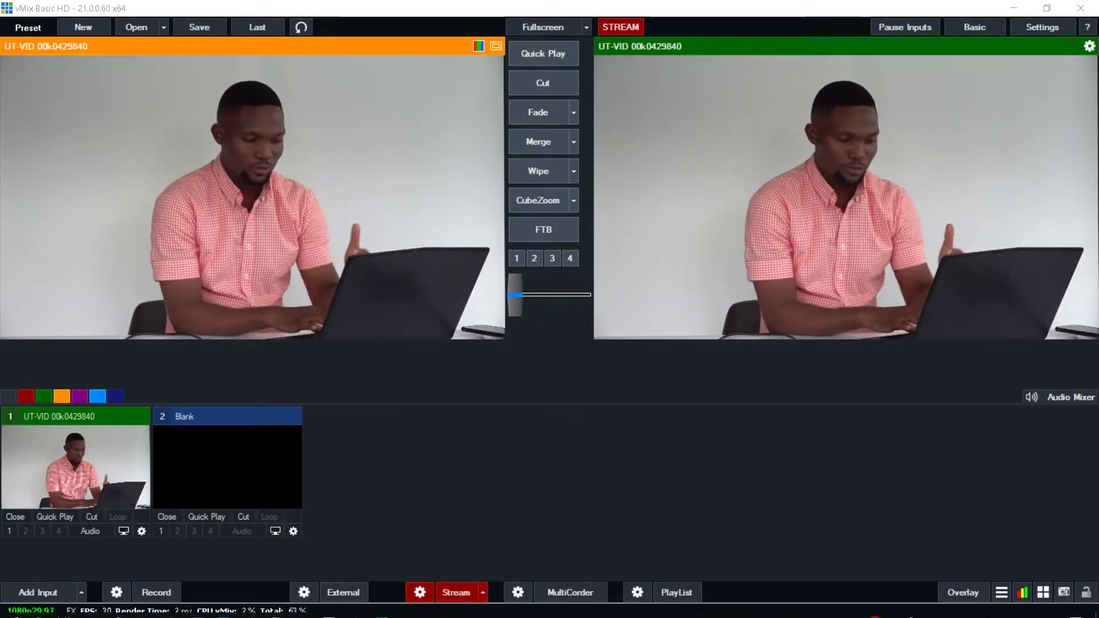
Step: On the Fink & Sove live page, enter post text 'Test' and title 'tes', then Go Live
mouse_move(258, 612)
mouse_move(171, 608)
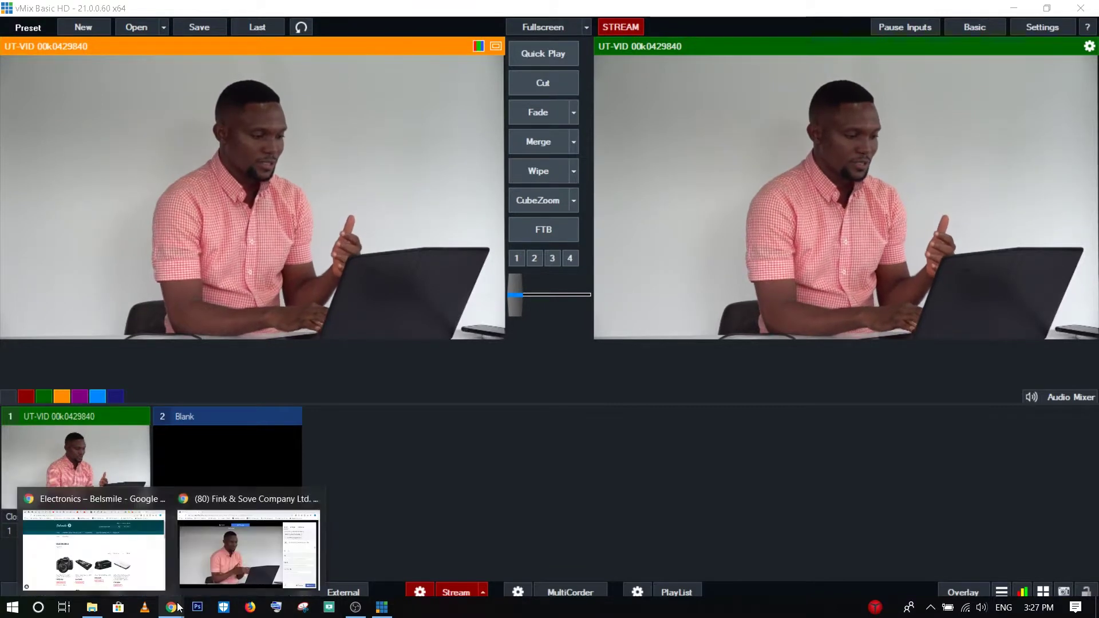
click(250, 551)
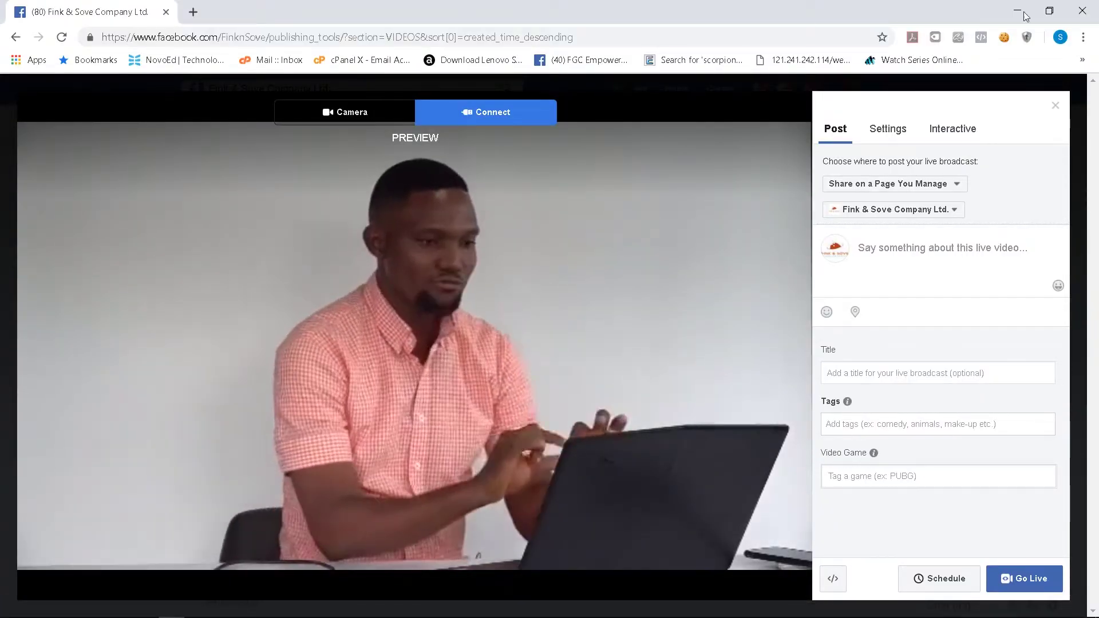
click(887, 253)
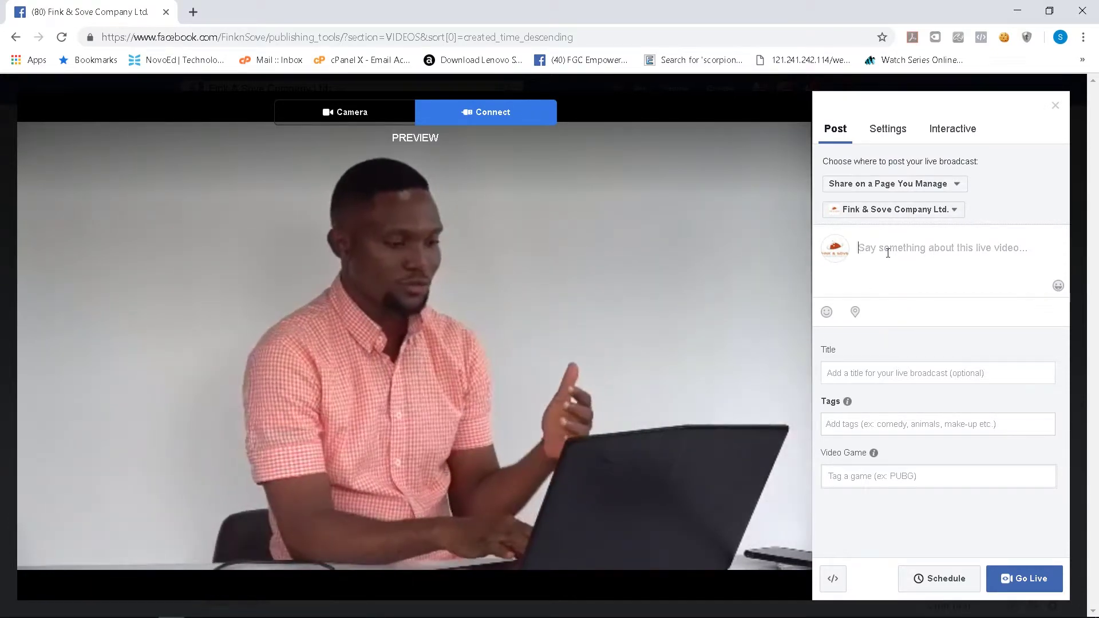
text(Test)
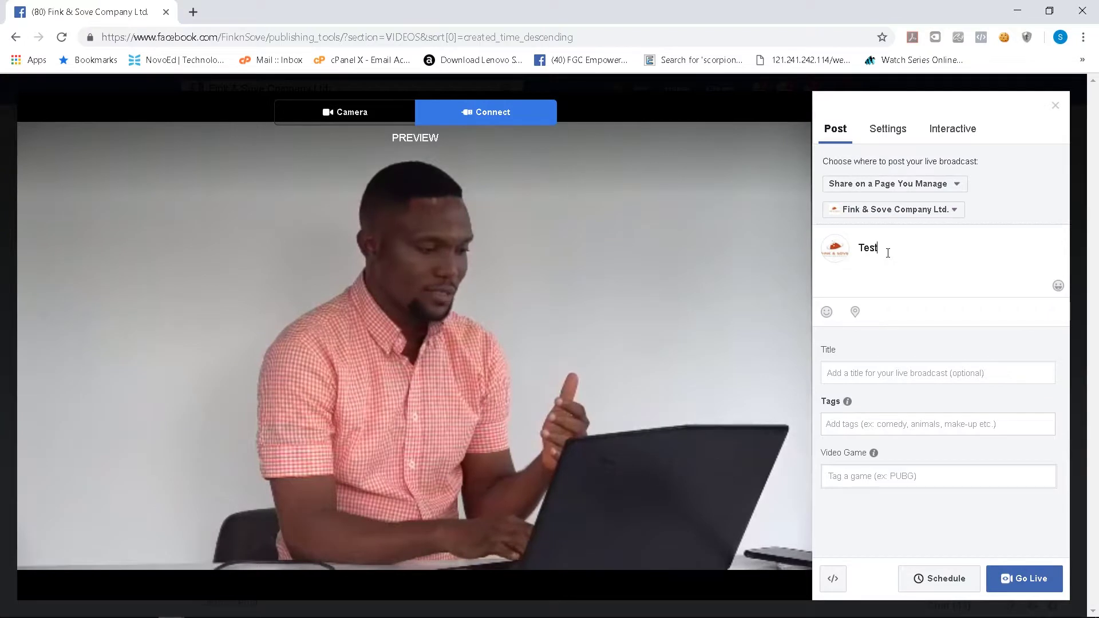
click(857, 372)
text(tes)
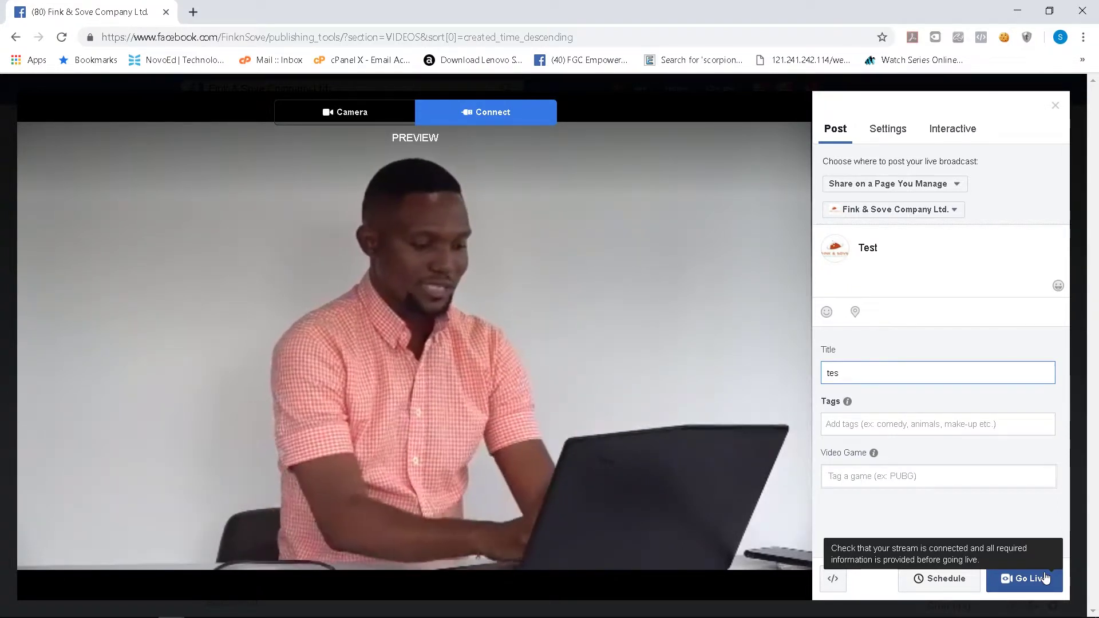
click(1045, 579)
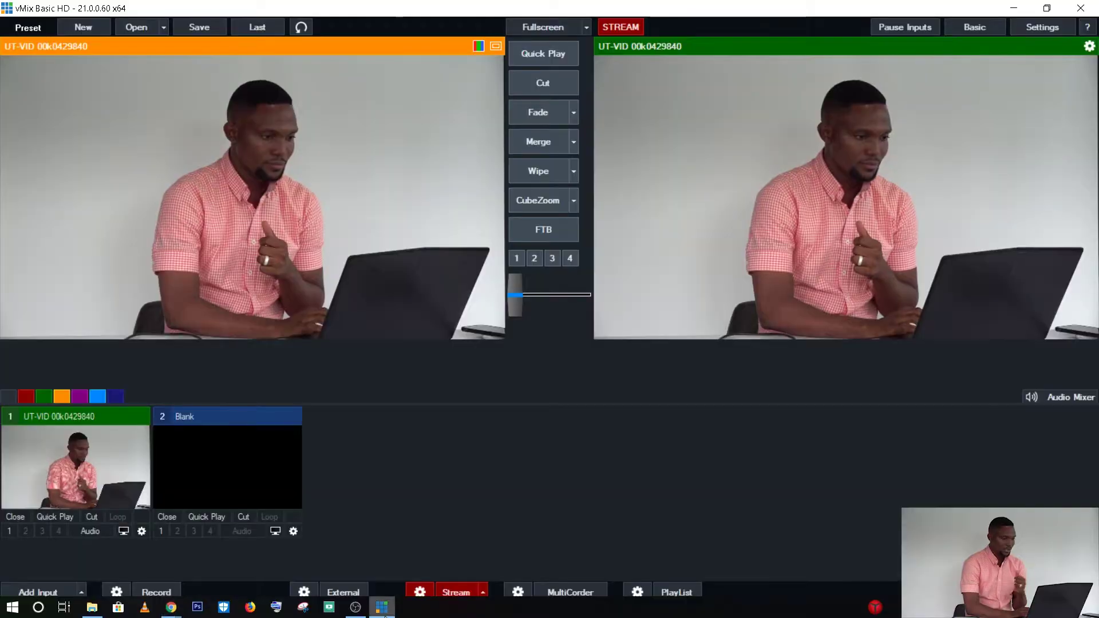
Step: Stop the running stream and change the streaming destination to Facebook
click(449, 593)
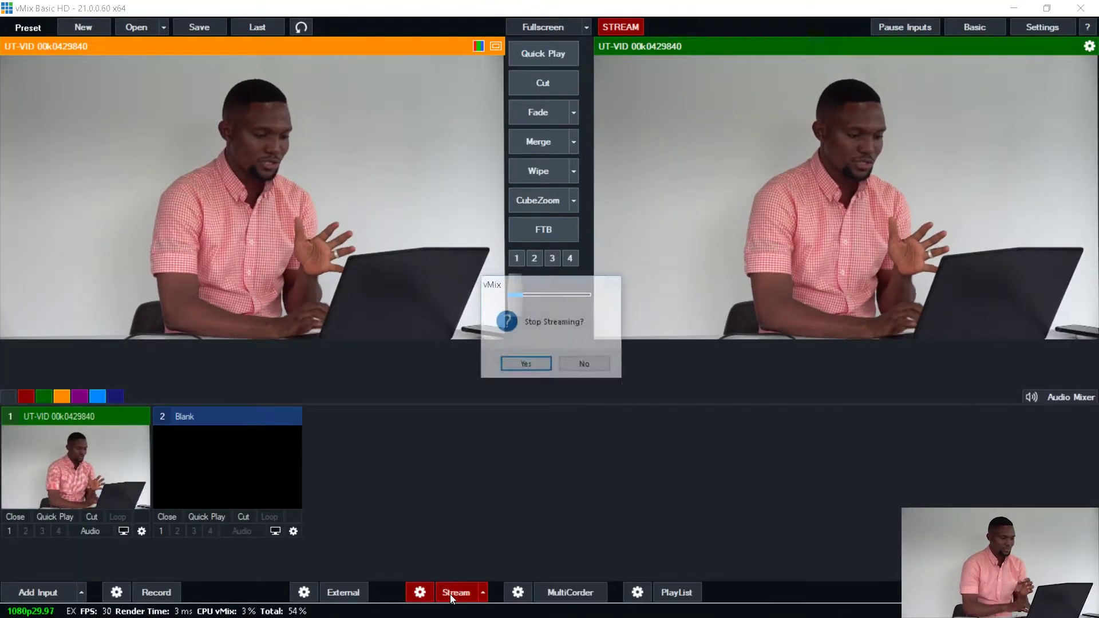
click(527, 365)
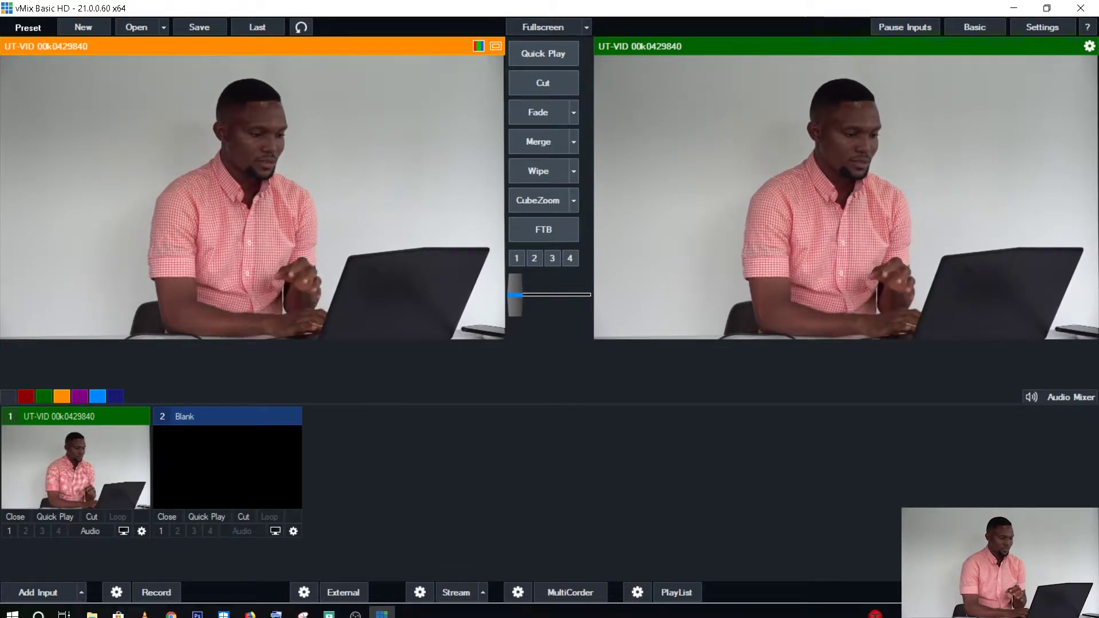
click(420, 591)
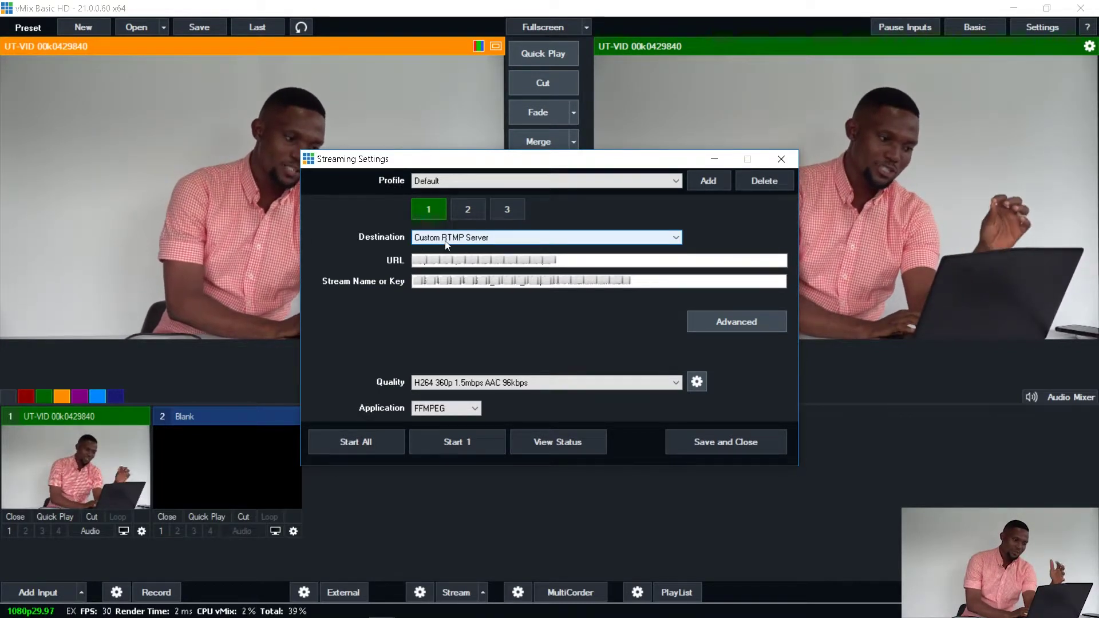
click(469, 238)
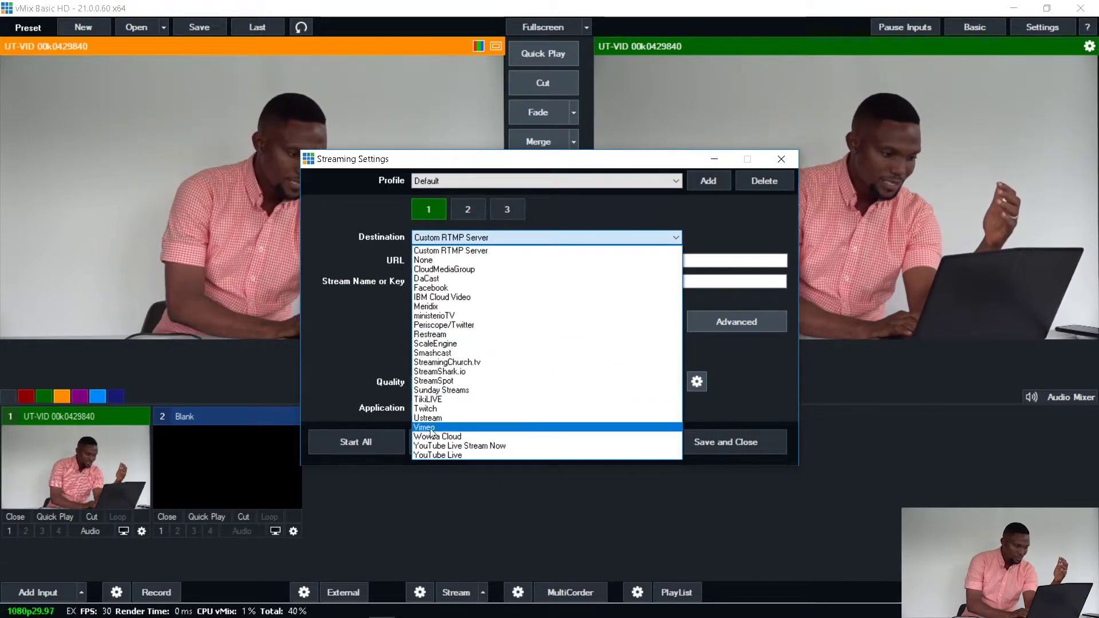
click(435, 288)
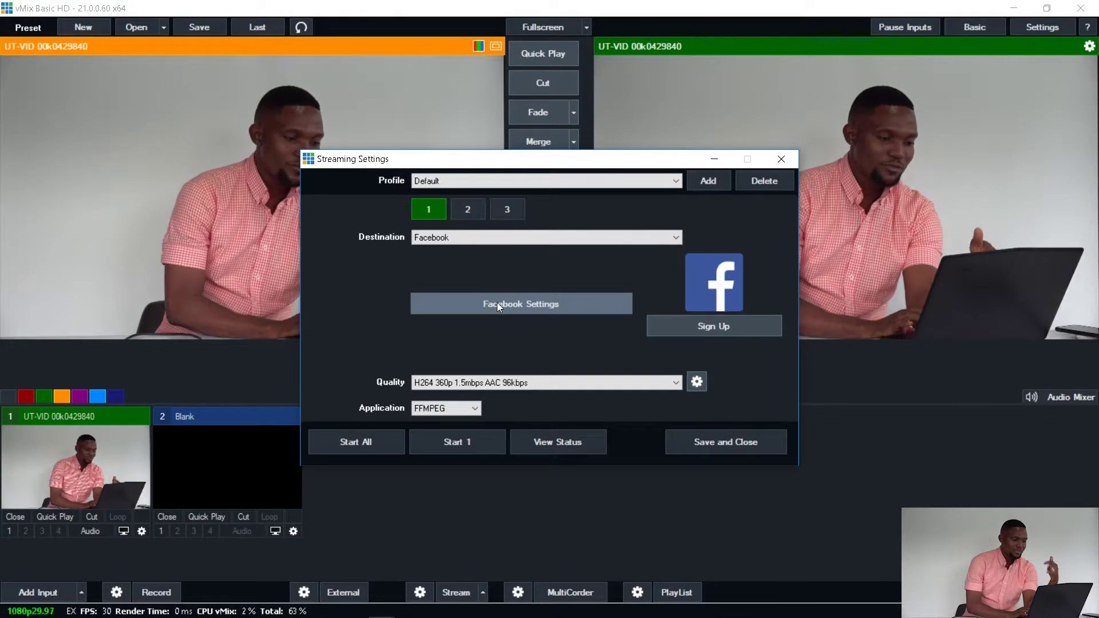
click(498, 306)
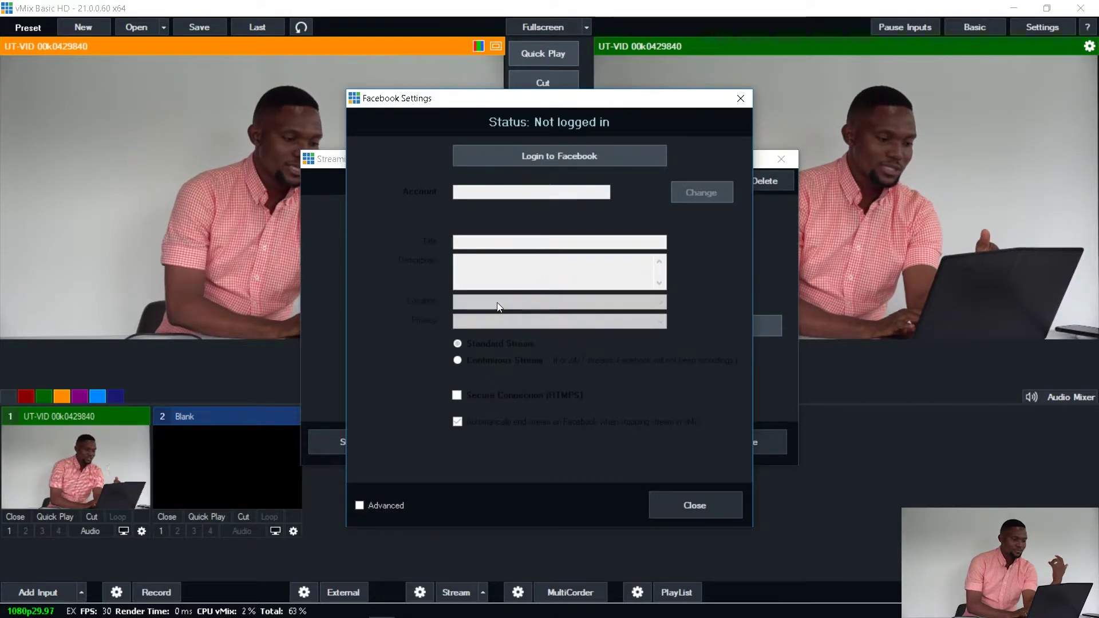
Step: Start the Facebook login and enter the account's e-mail and password
click(542, 159)
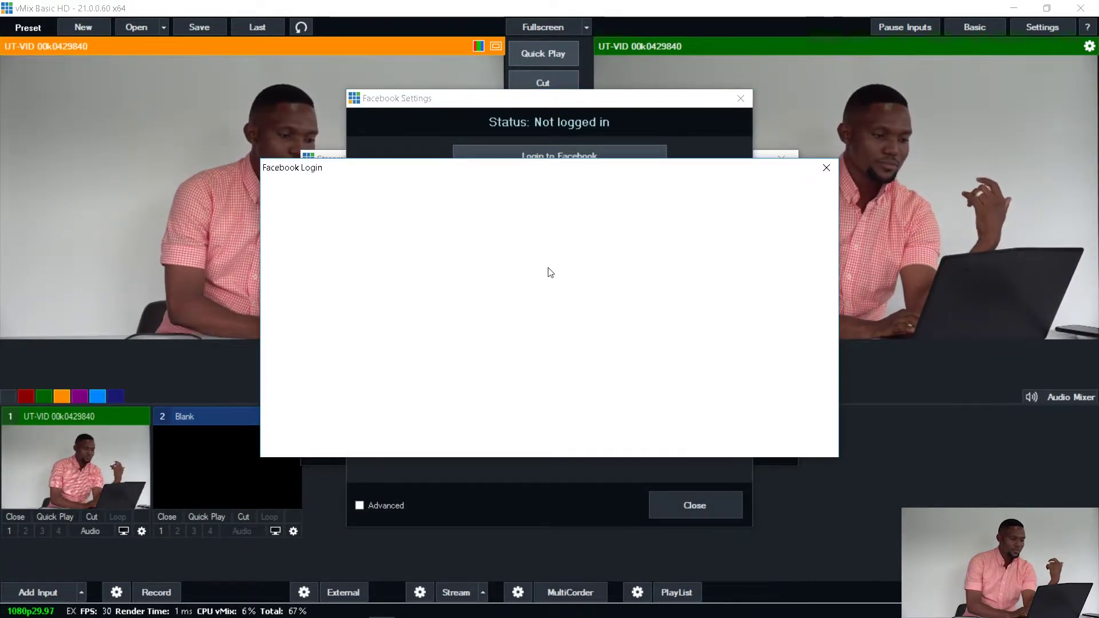
click(525, 244)
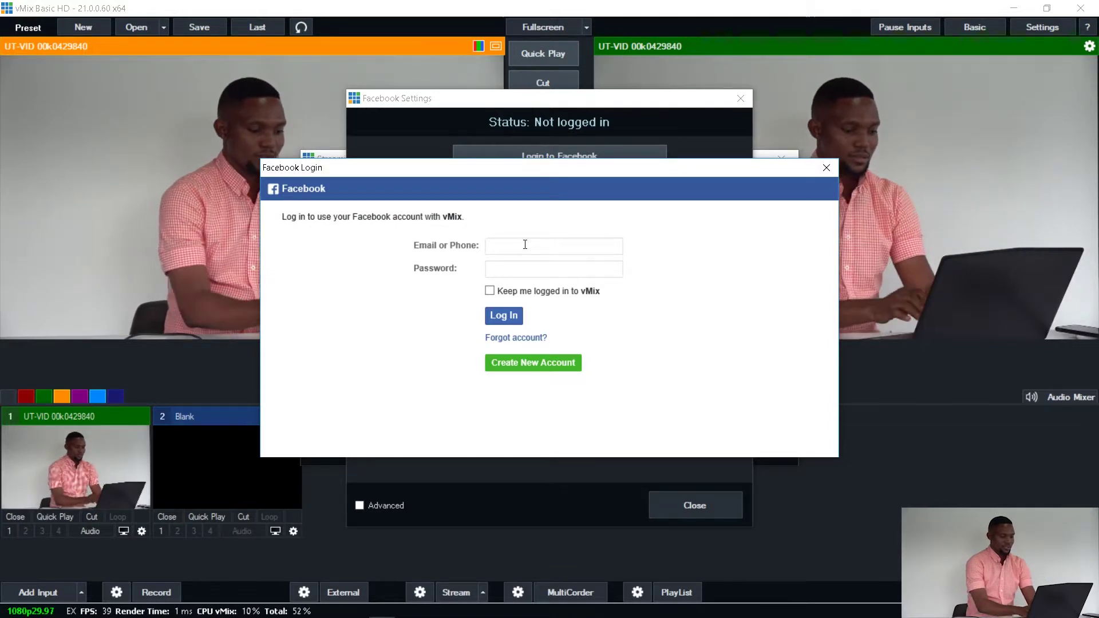
text(1)
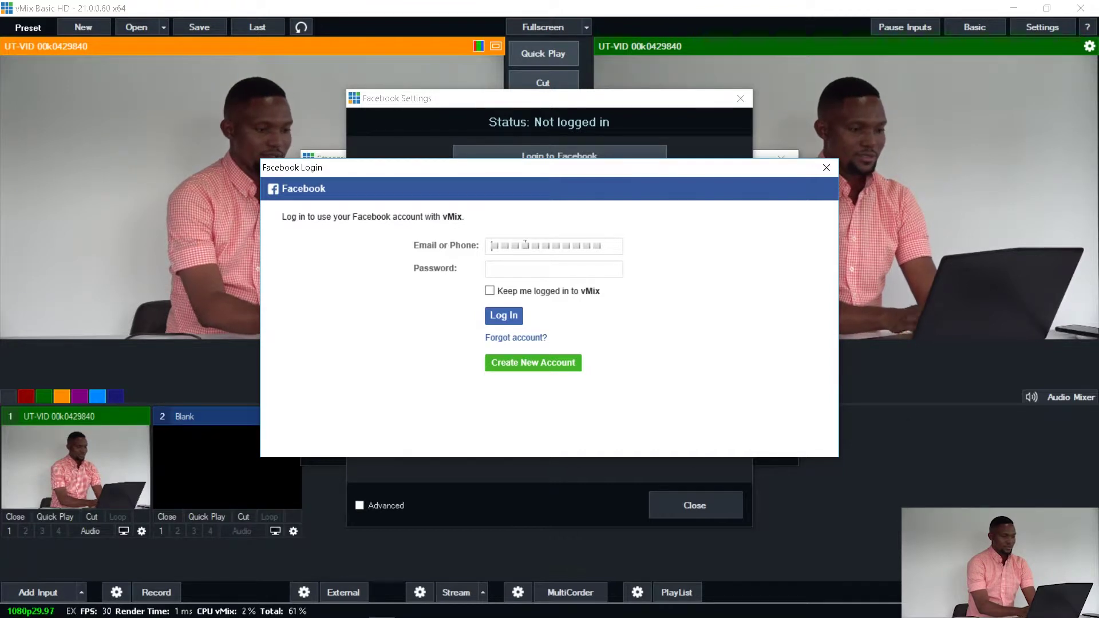
text(ke)
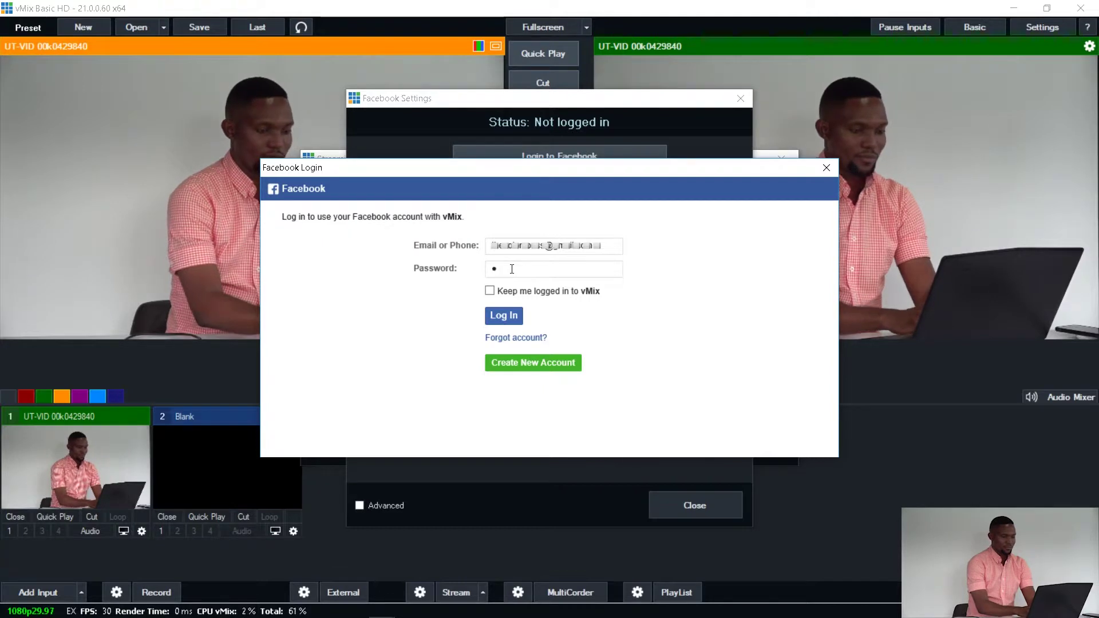
text(•••••••)
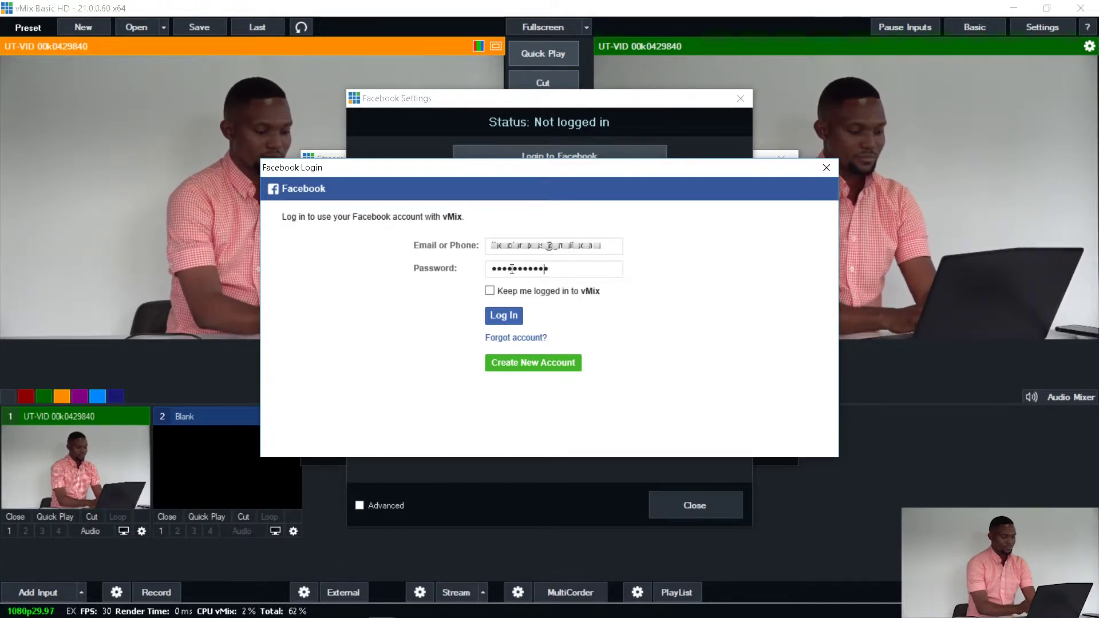
text(•••)
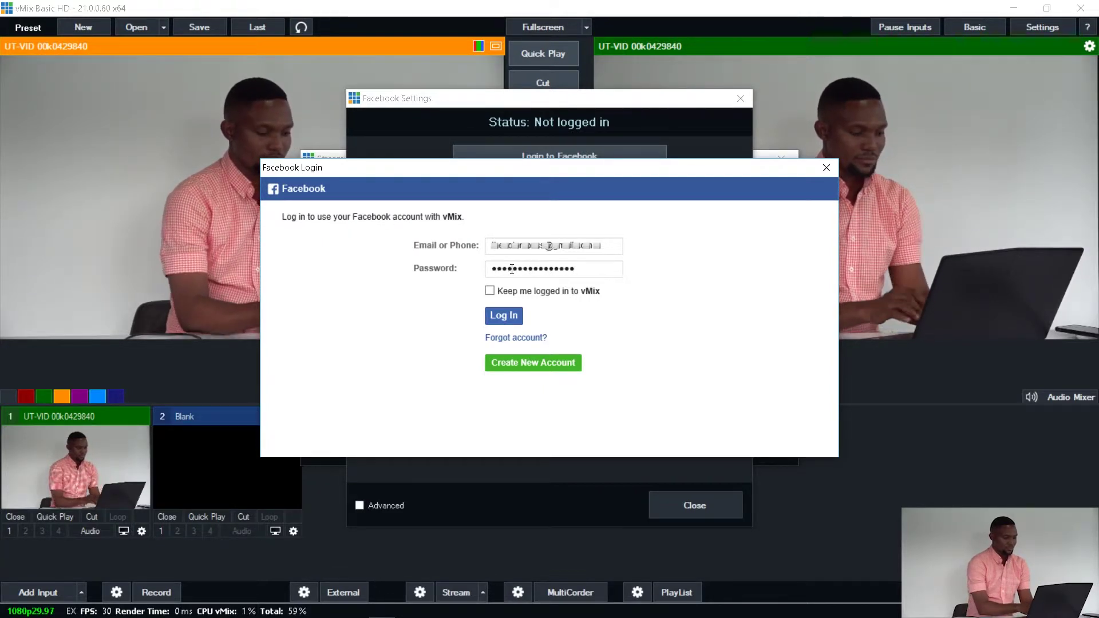
text(••••••)
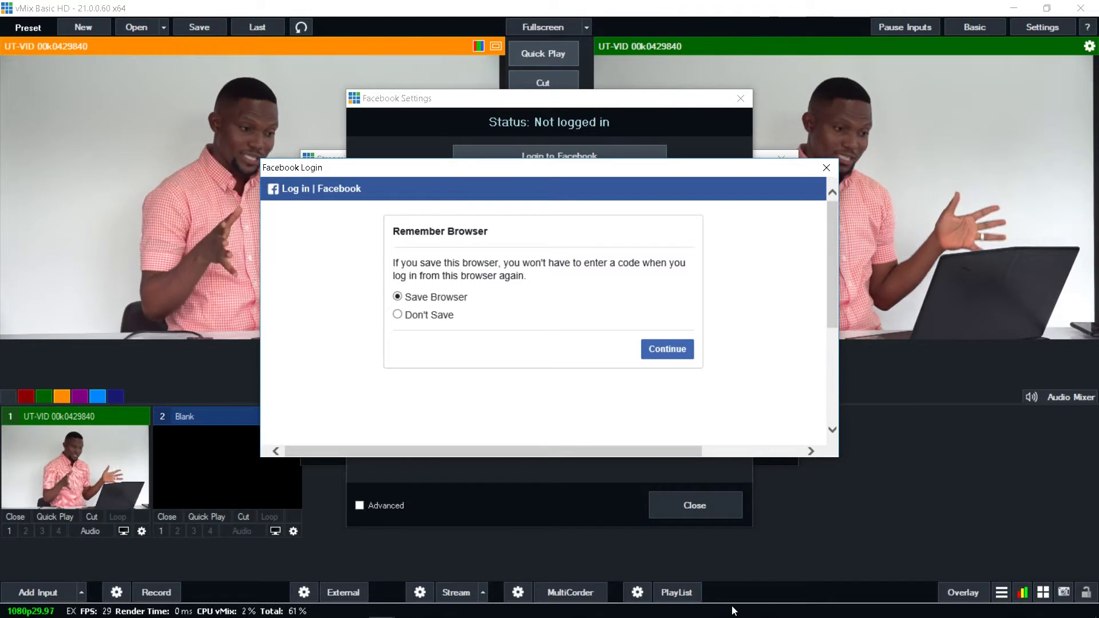
Step: Remember the browser, set vMix's post audience to Public, and approve posting and group permissions
click(671, 349)
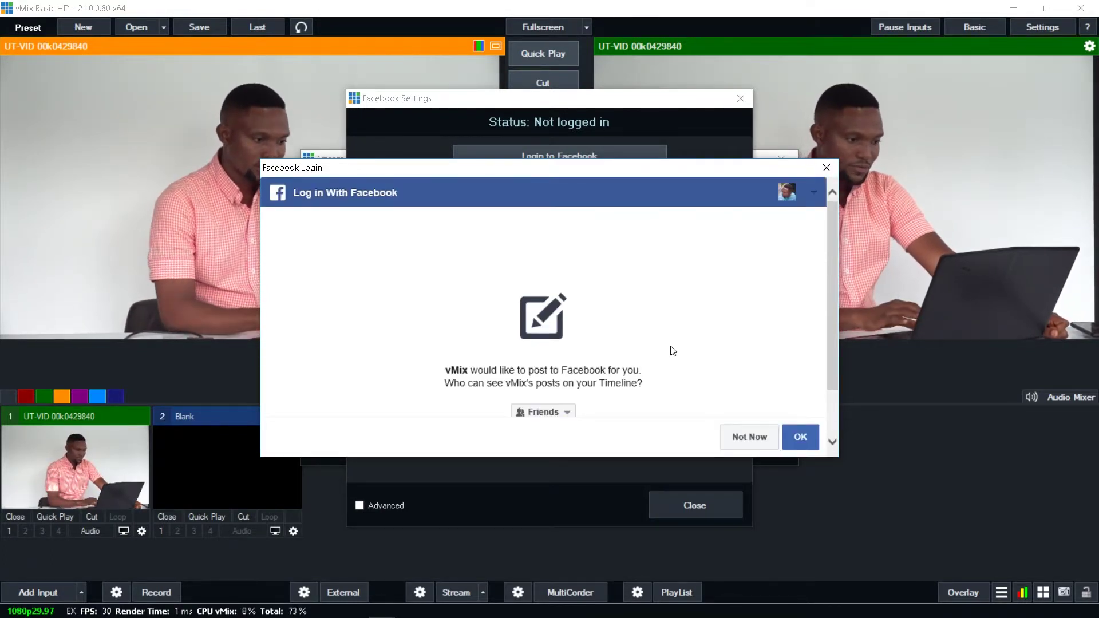
scroll(673, 350, down, 1)
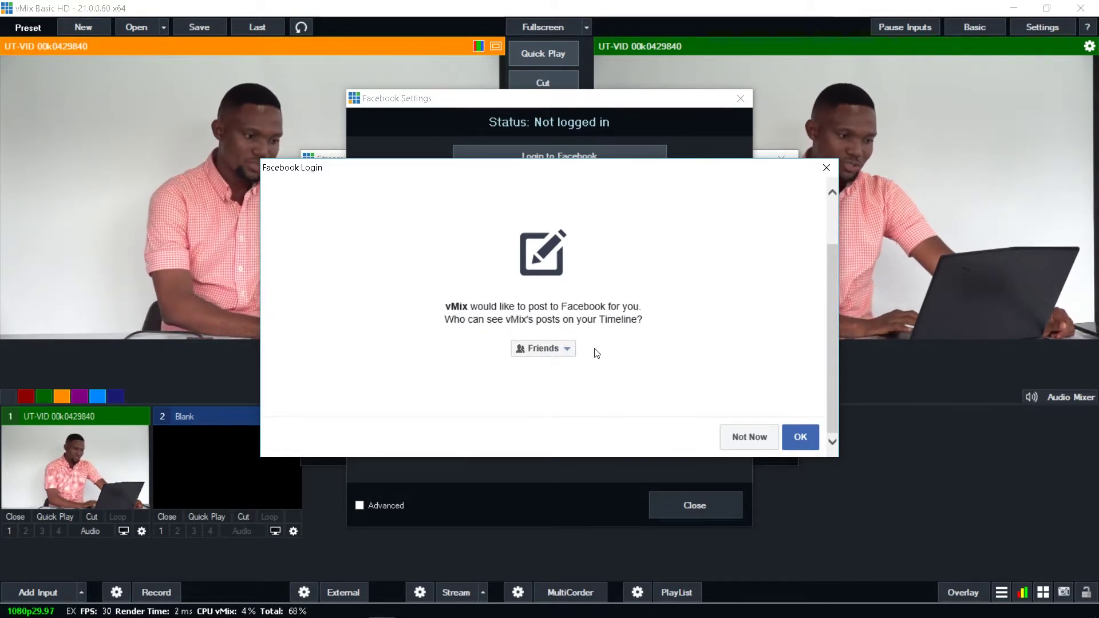
click(568, 349)
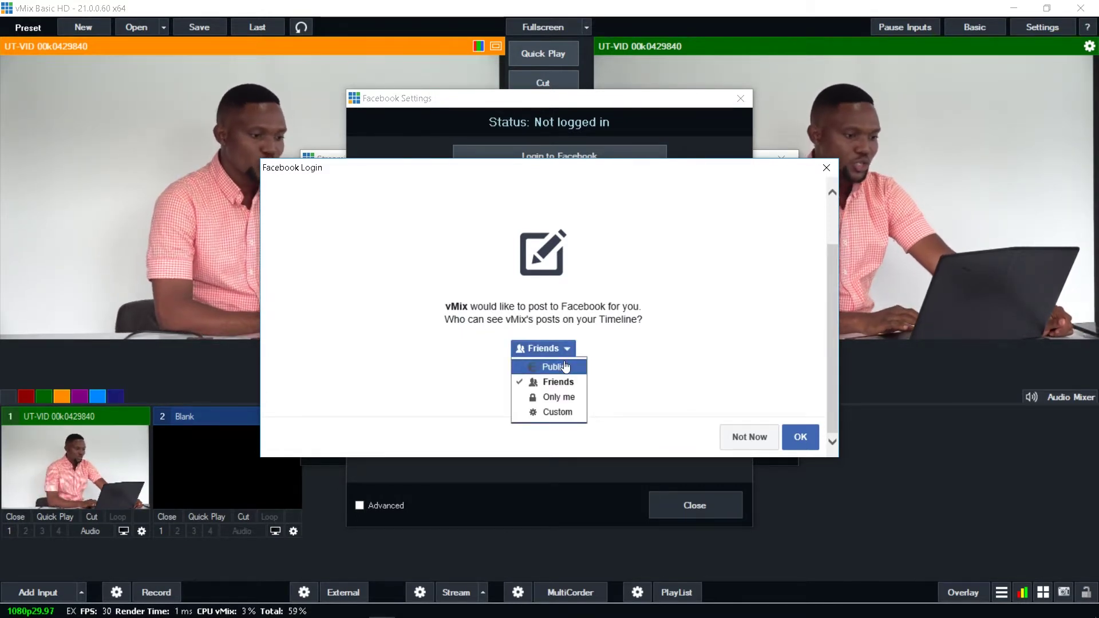
click(564, 368)
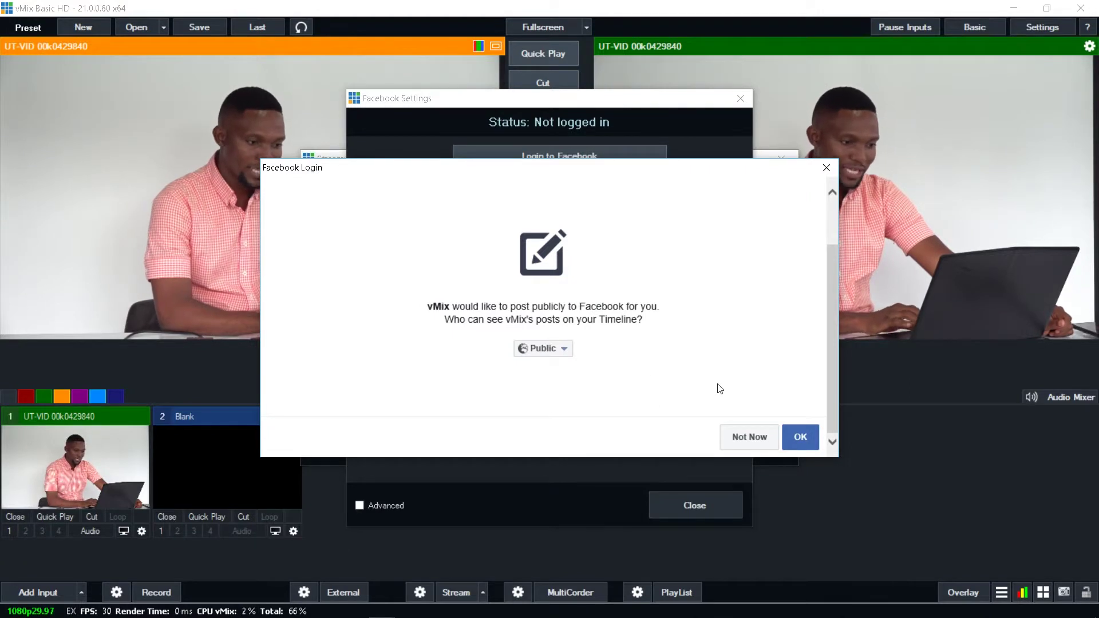
click(803, 434)
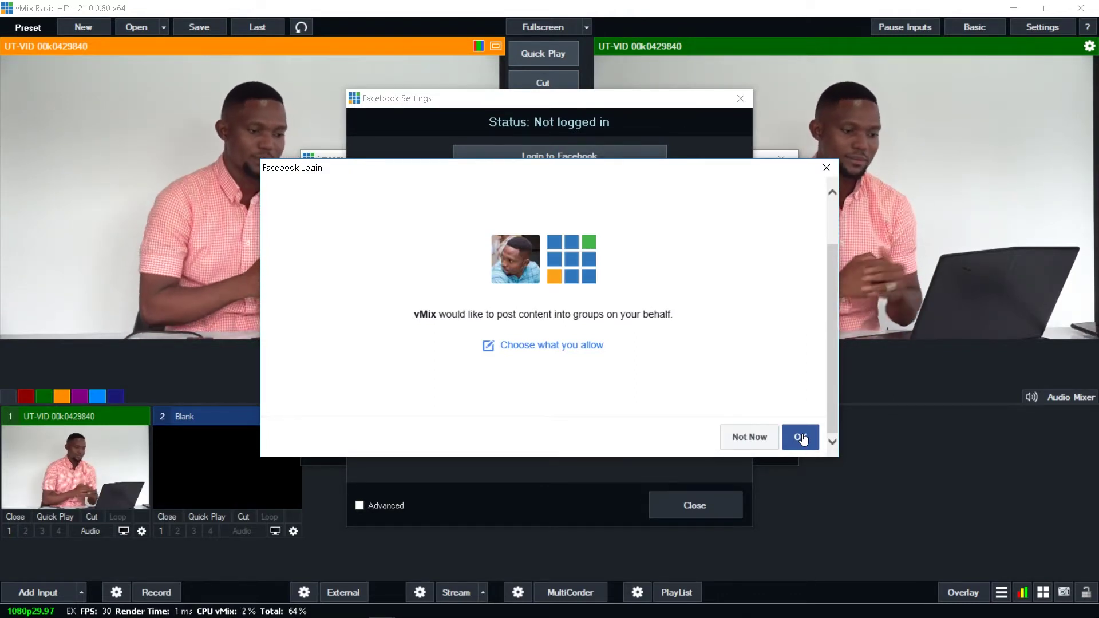
click(802, 438)
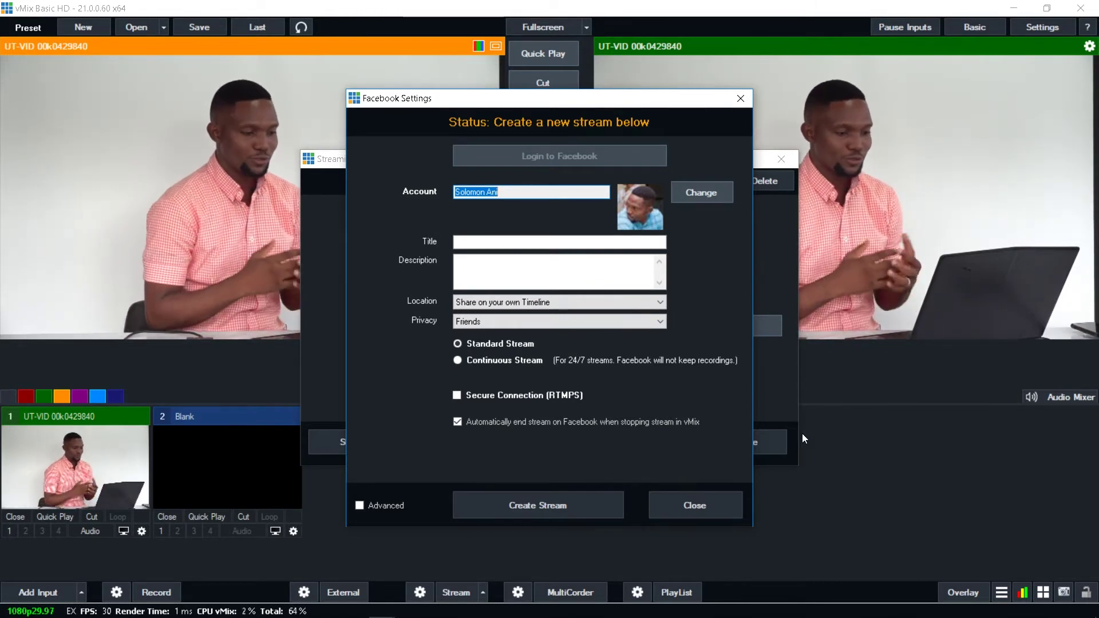
Step: Title the stream 'Test', describe it 'Fink & Sov', target the Fink & Sove Company Ltd. page, privacy Public
click(479, 241)
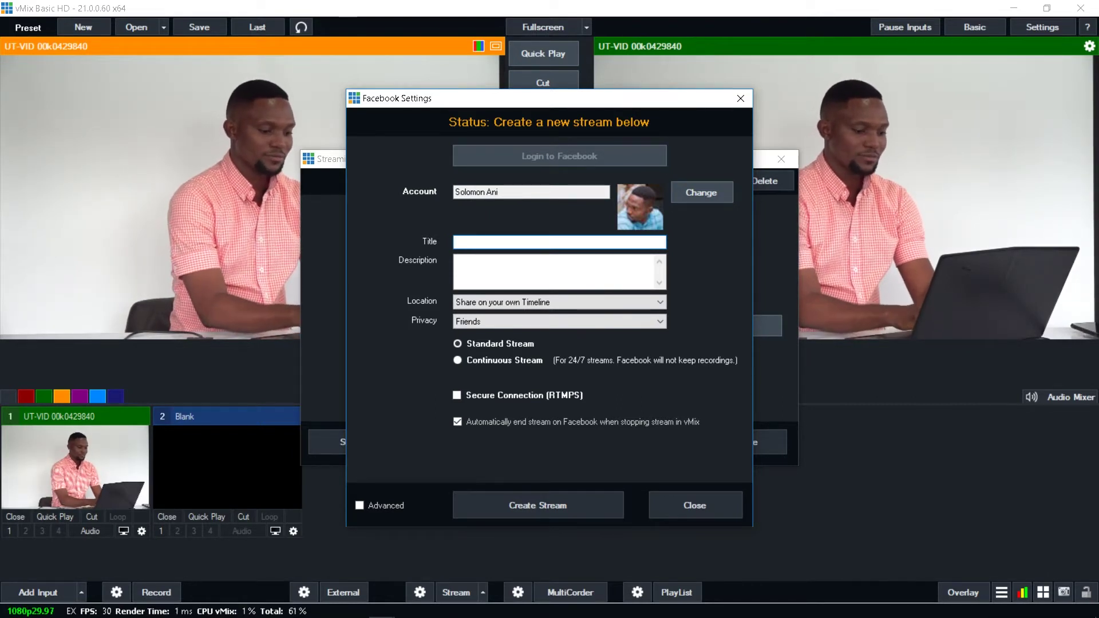
text(Test)
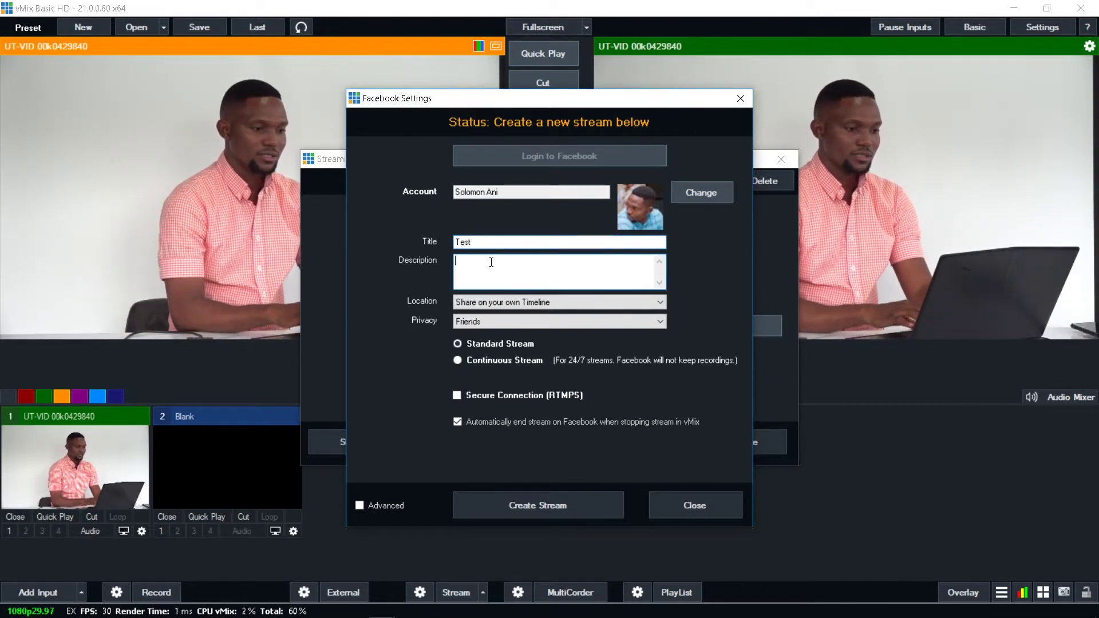
click(491, 262)
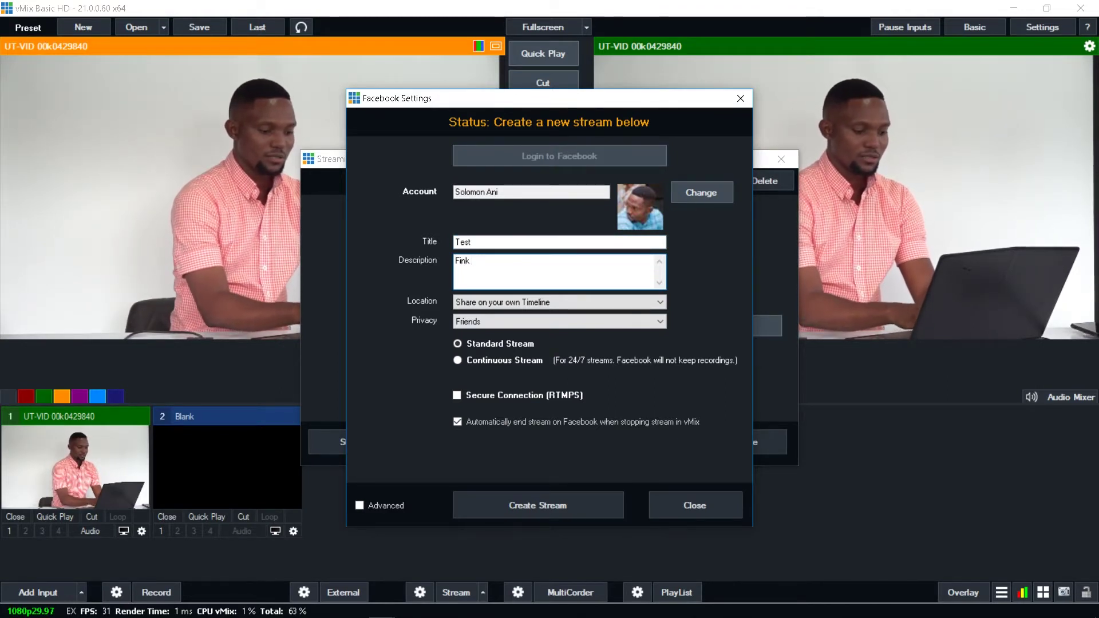
text(Fink & Sove)
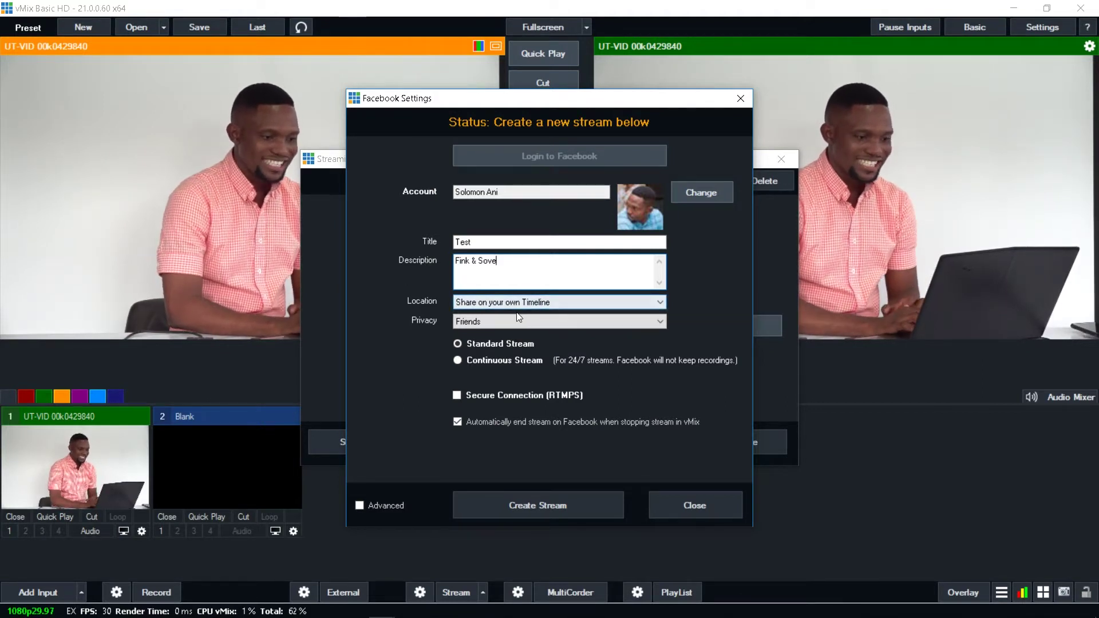
click(618, 304)
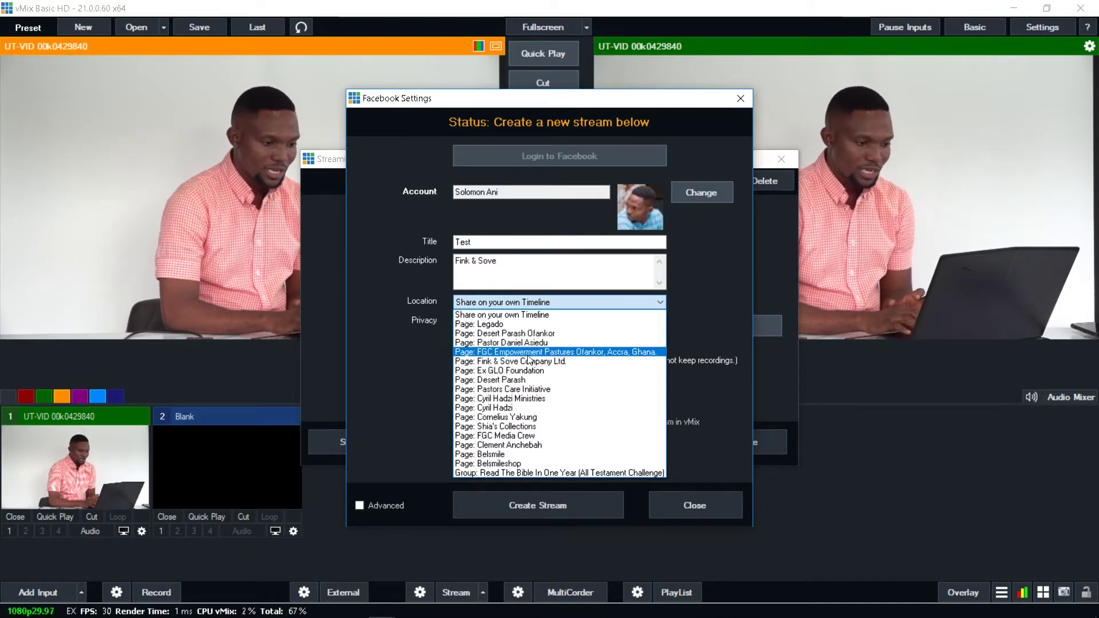
click(527, 360)
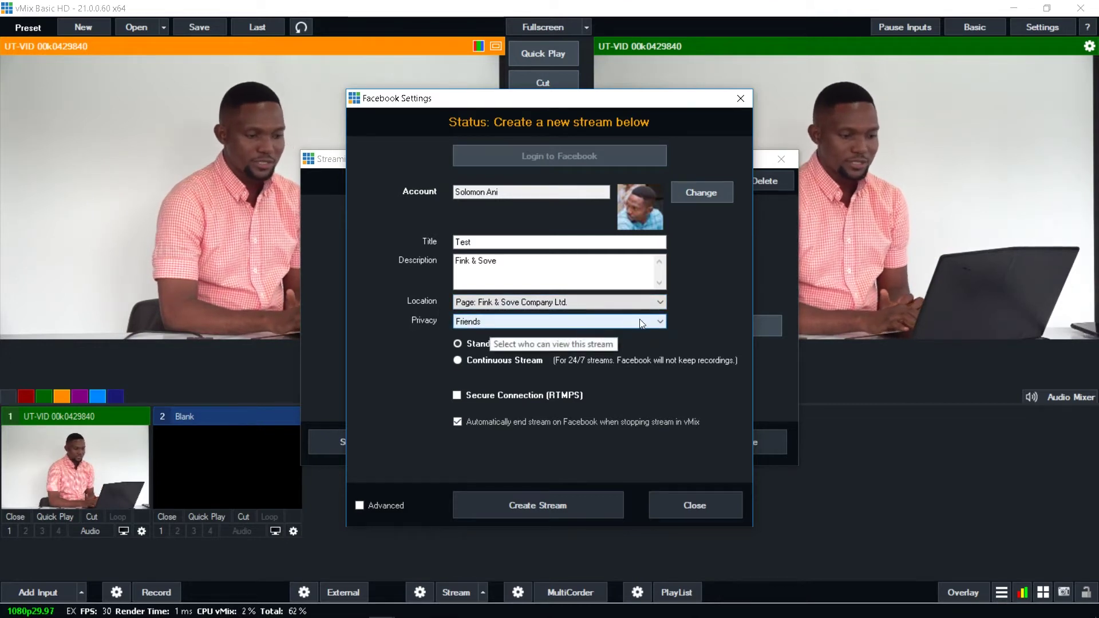
click(658, 323)
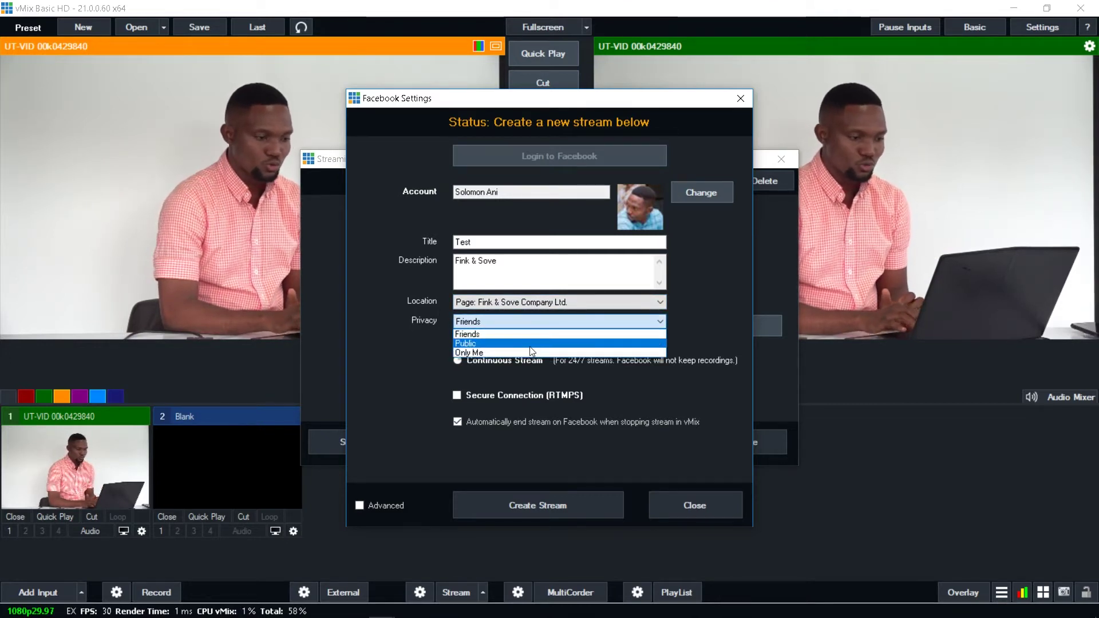
click(468, 342)
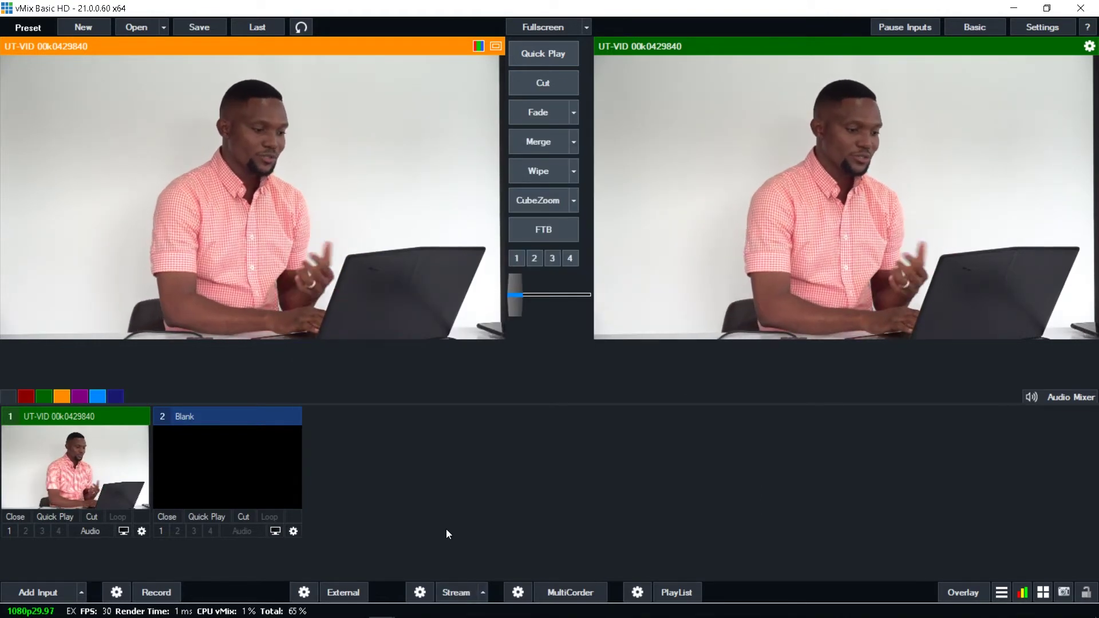
Step: Start streaming the camera feed live to Facebook from vMix
click(451, 592)
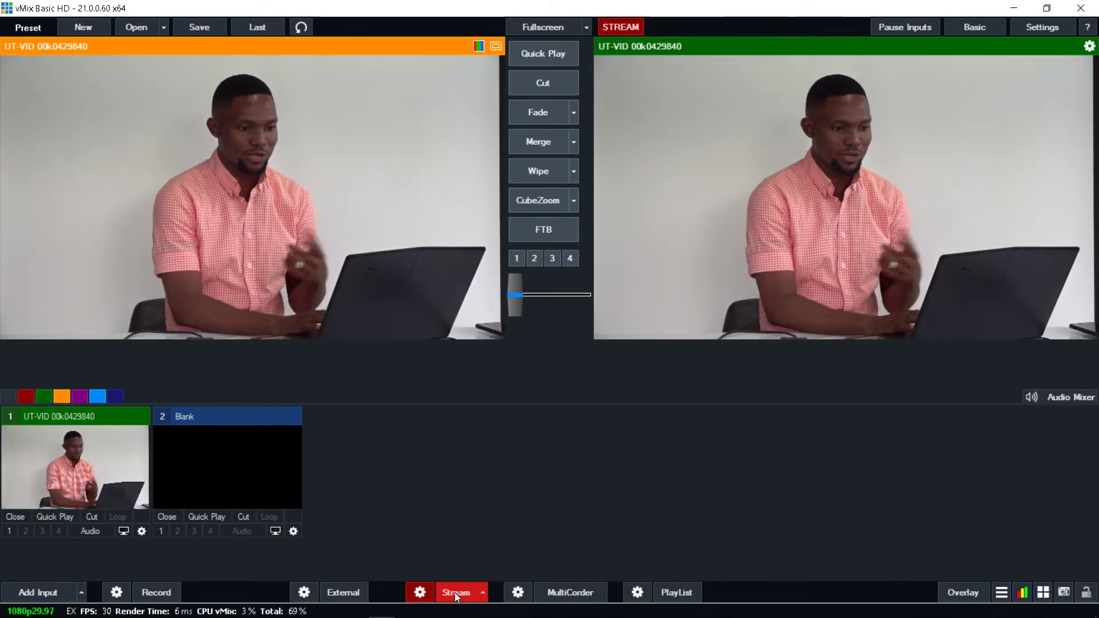
Step: Switch to the Fink & Sove Facebook page and check its LIVE post
mouse_move(350, 610)
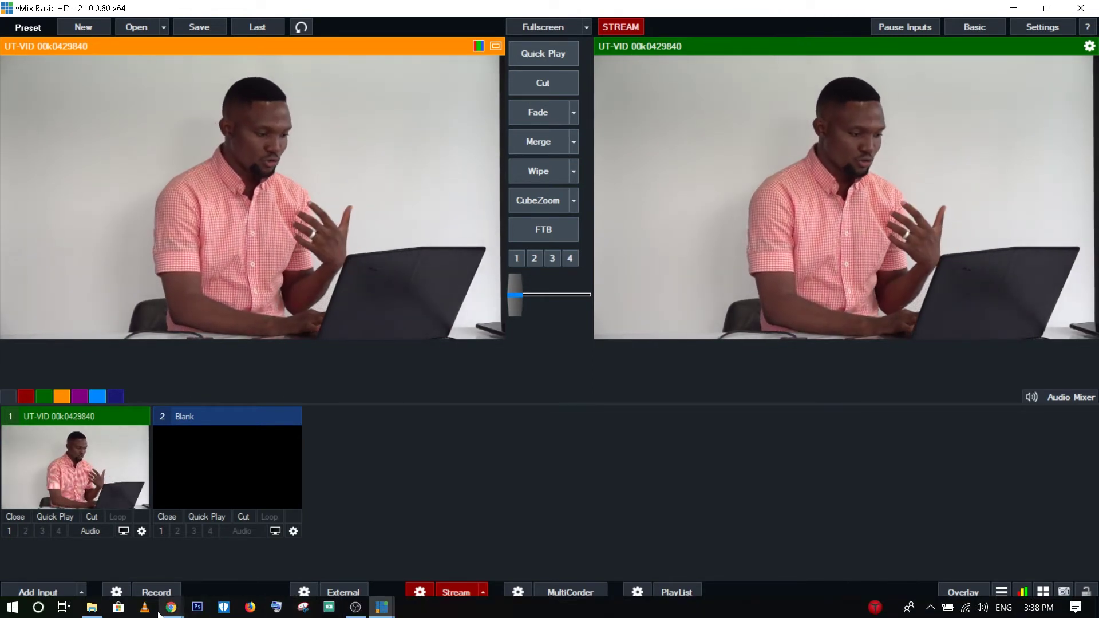
mouse_move(176, 612)
click(241, 544)
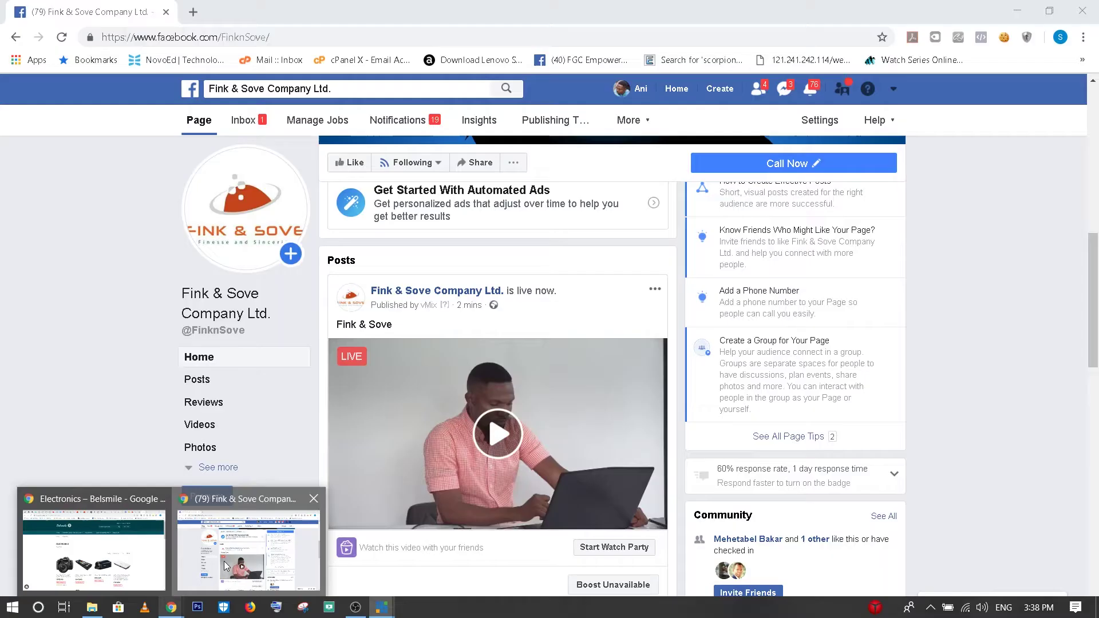
scroll(541, 446, down, 5)
scroll(541, 446, up, 10)
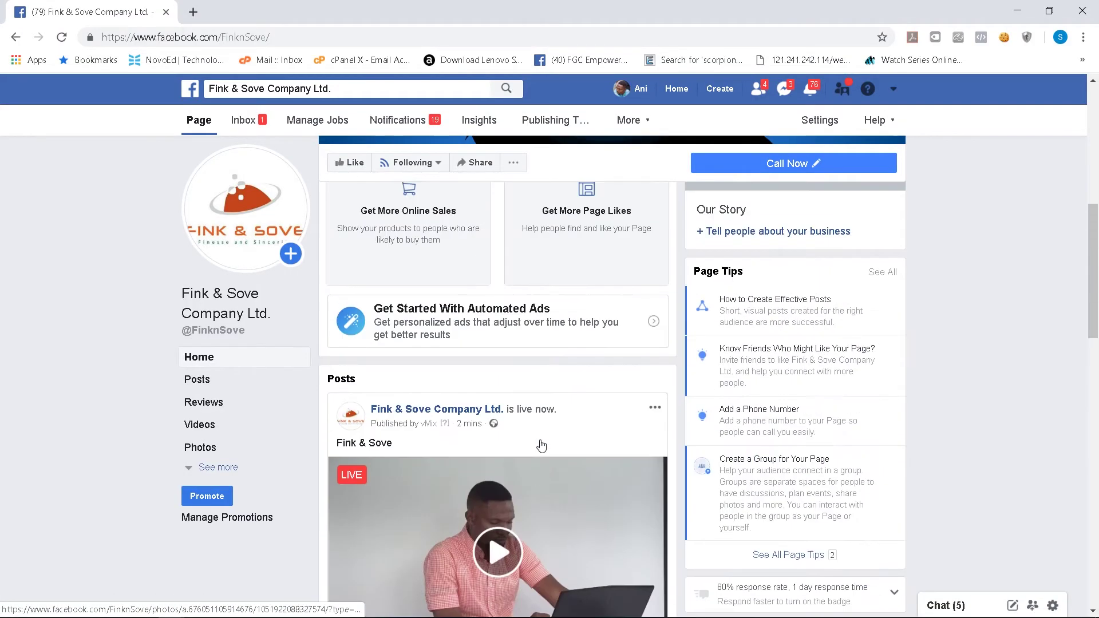
scroll(540, 445, down, 11)
Step: Go to the page's Video Library via Publishing Tools
scroll(410, 253, up, 3)
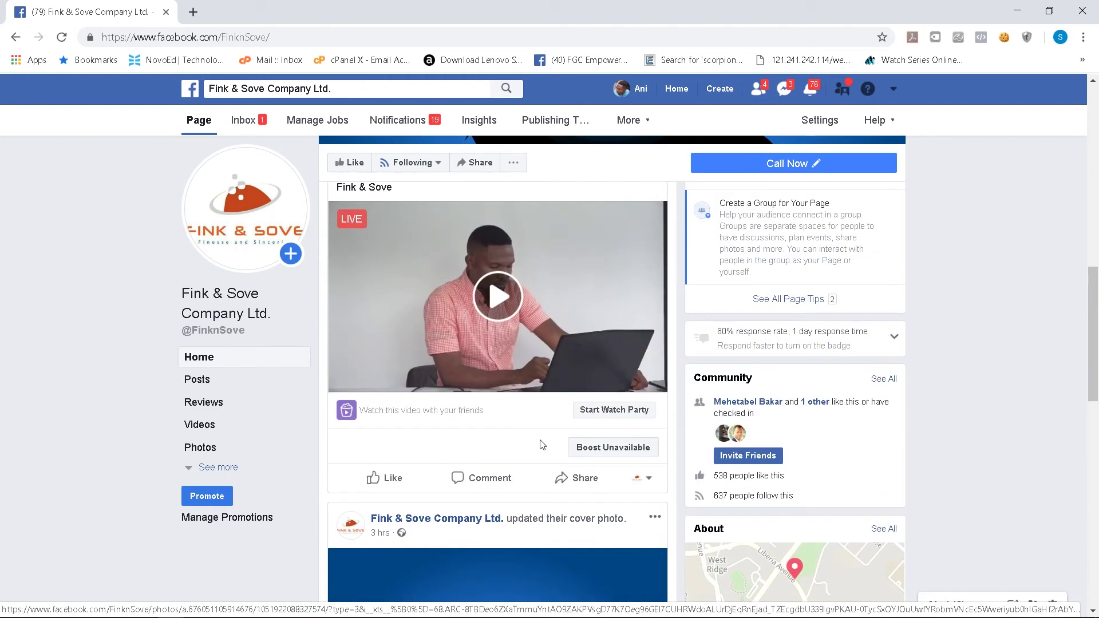
scroll(410, 253, up, 2)
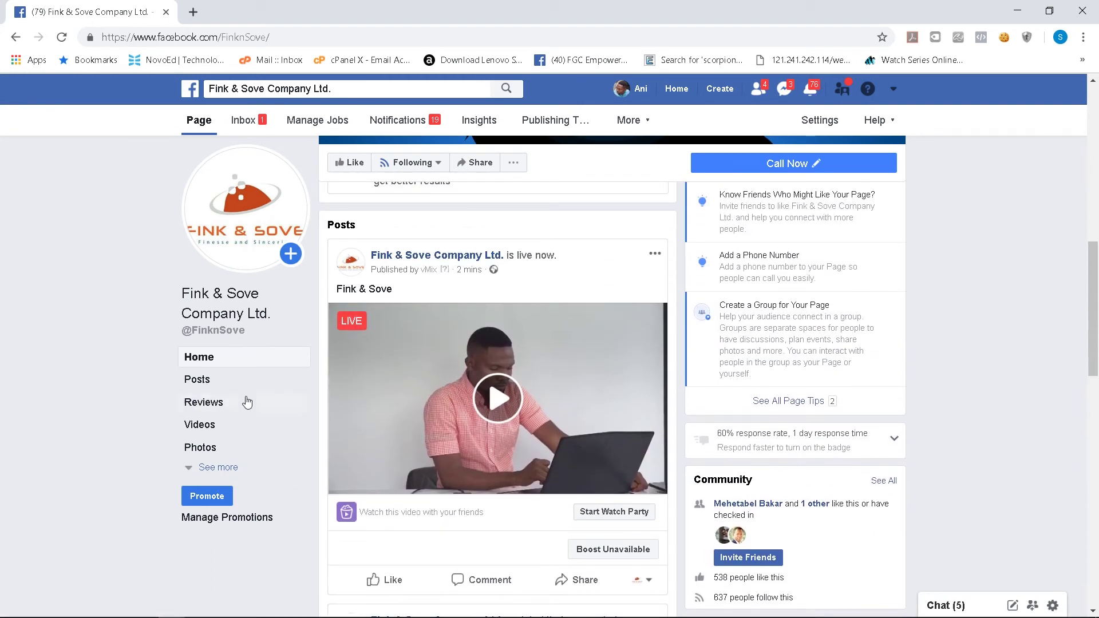
click(546, 121)
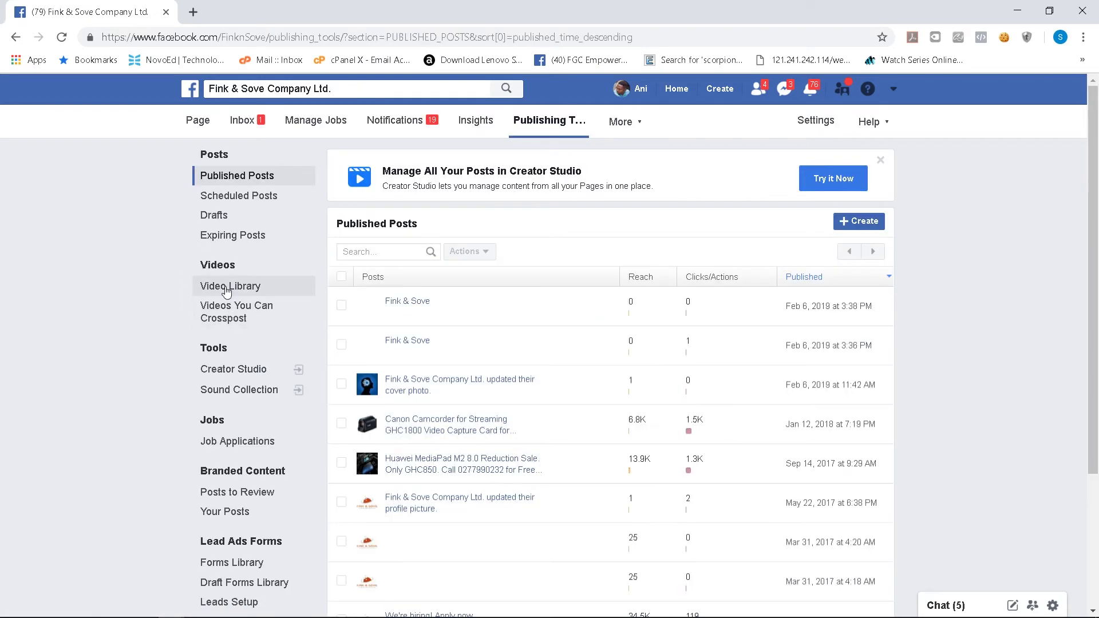
click(227, 287)
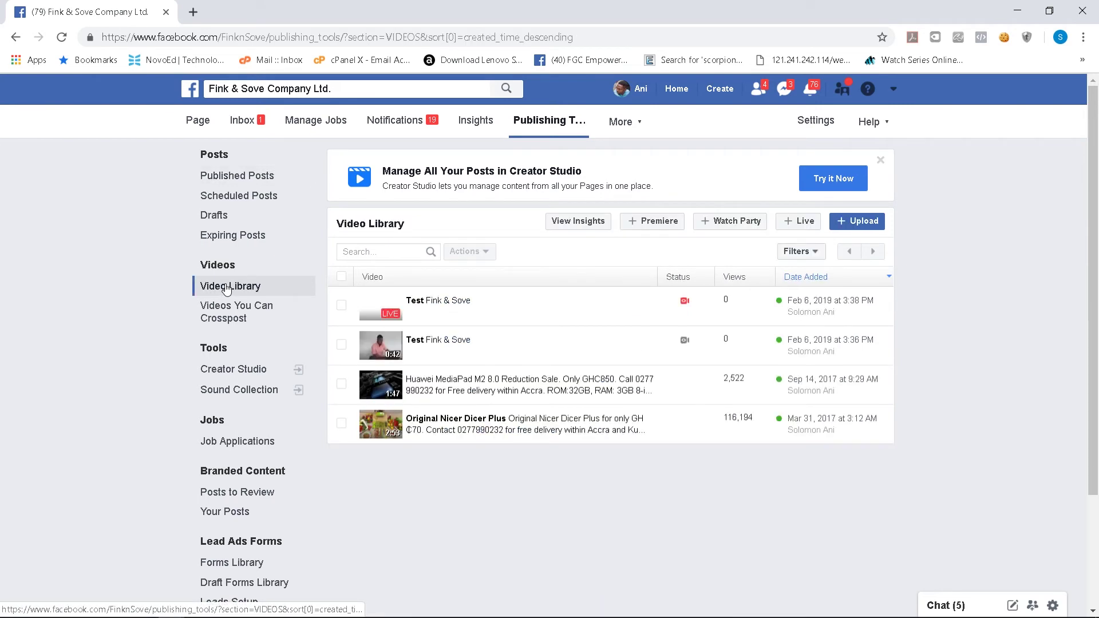